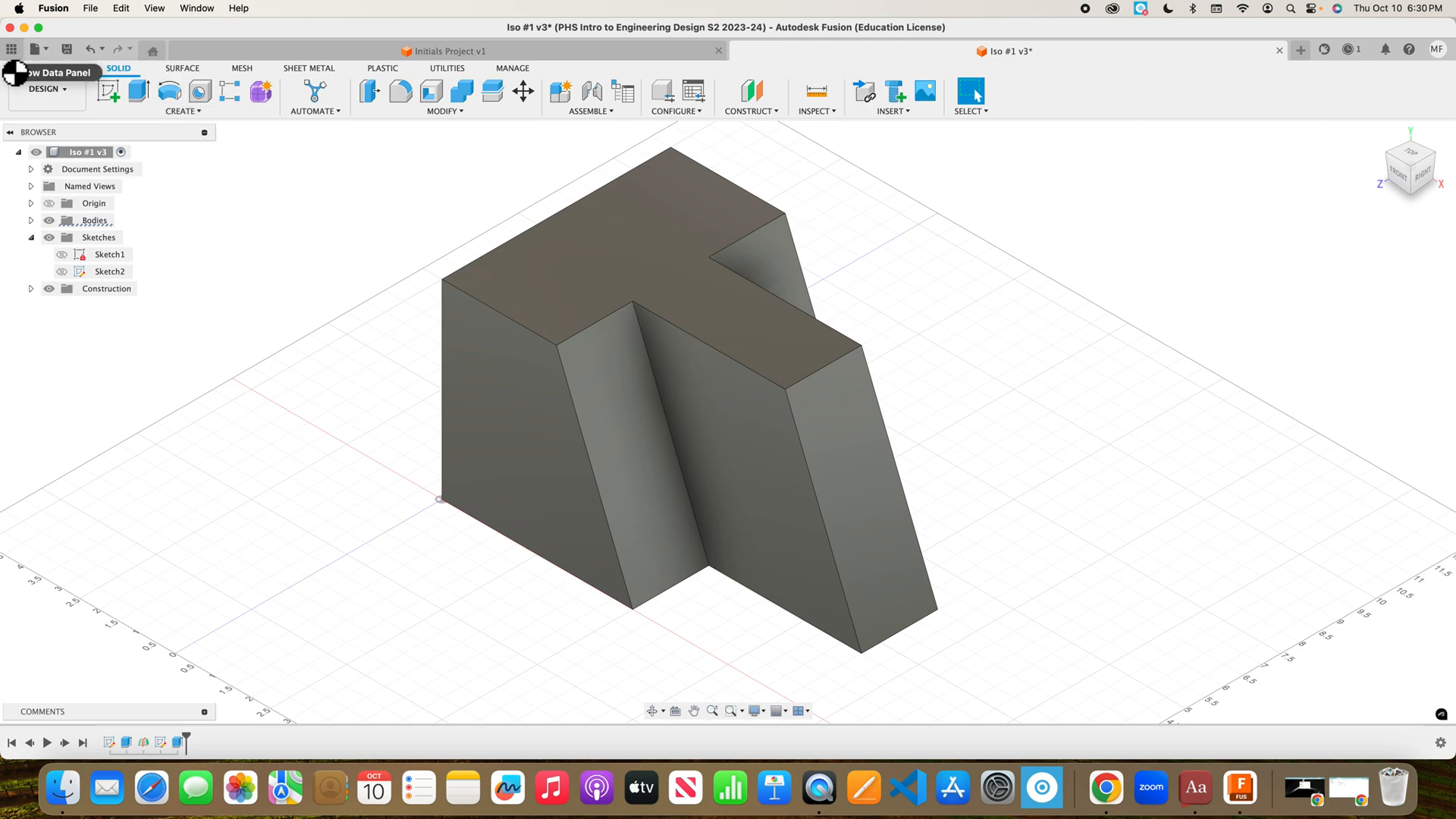
# Browse the project files list and its file options, then close them.
pyautogui.click(17, 54)
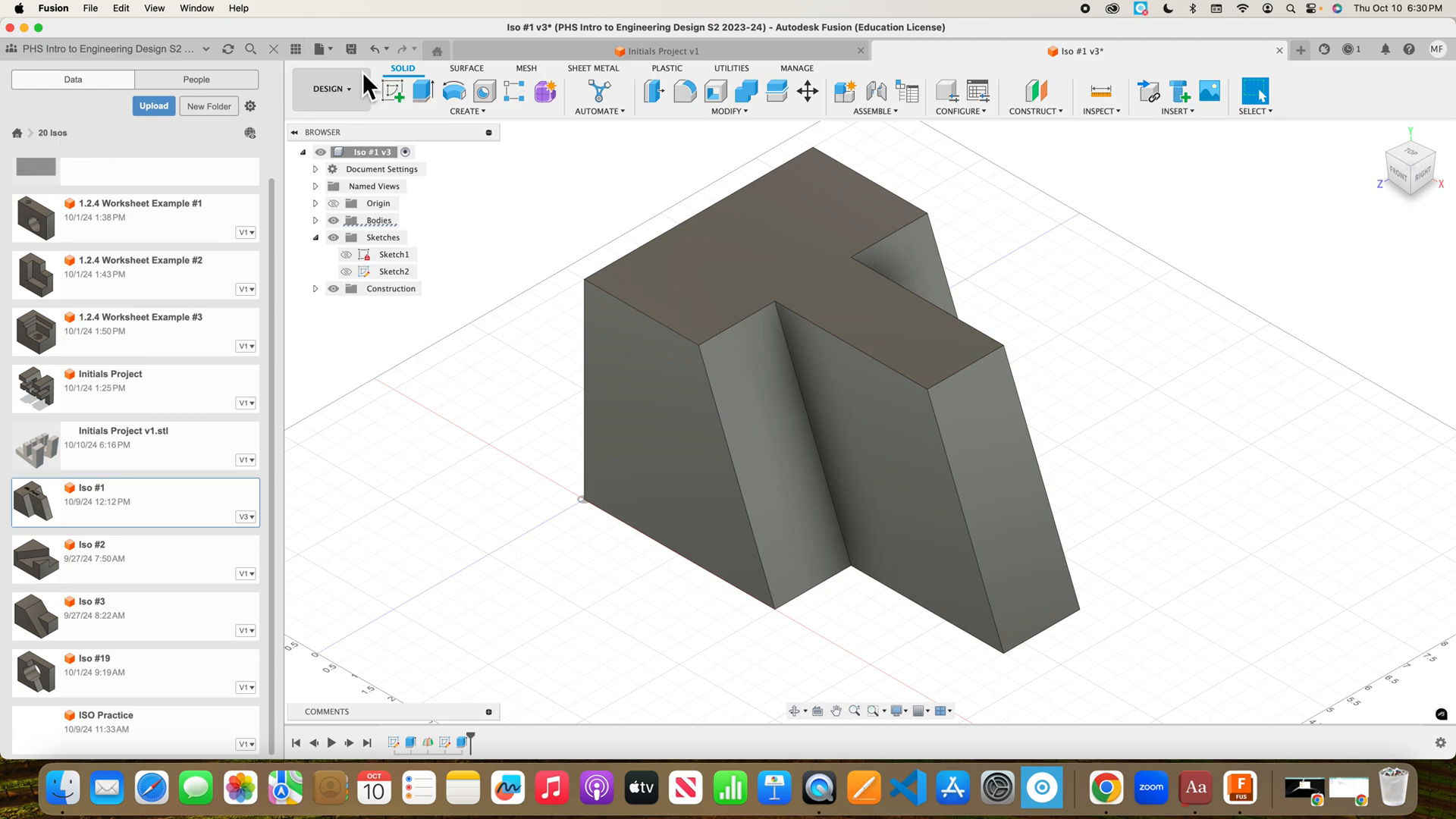
pyautogui.click(329, 50)
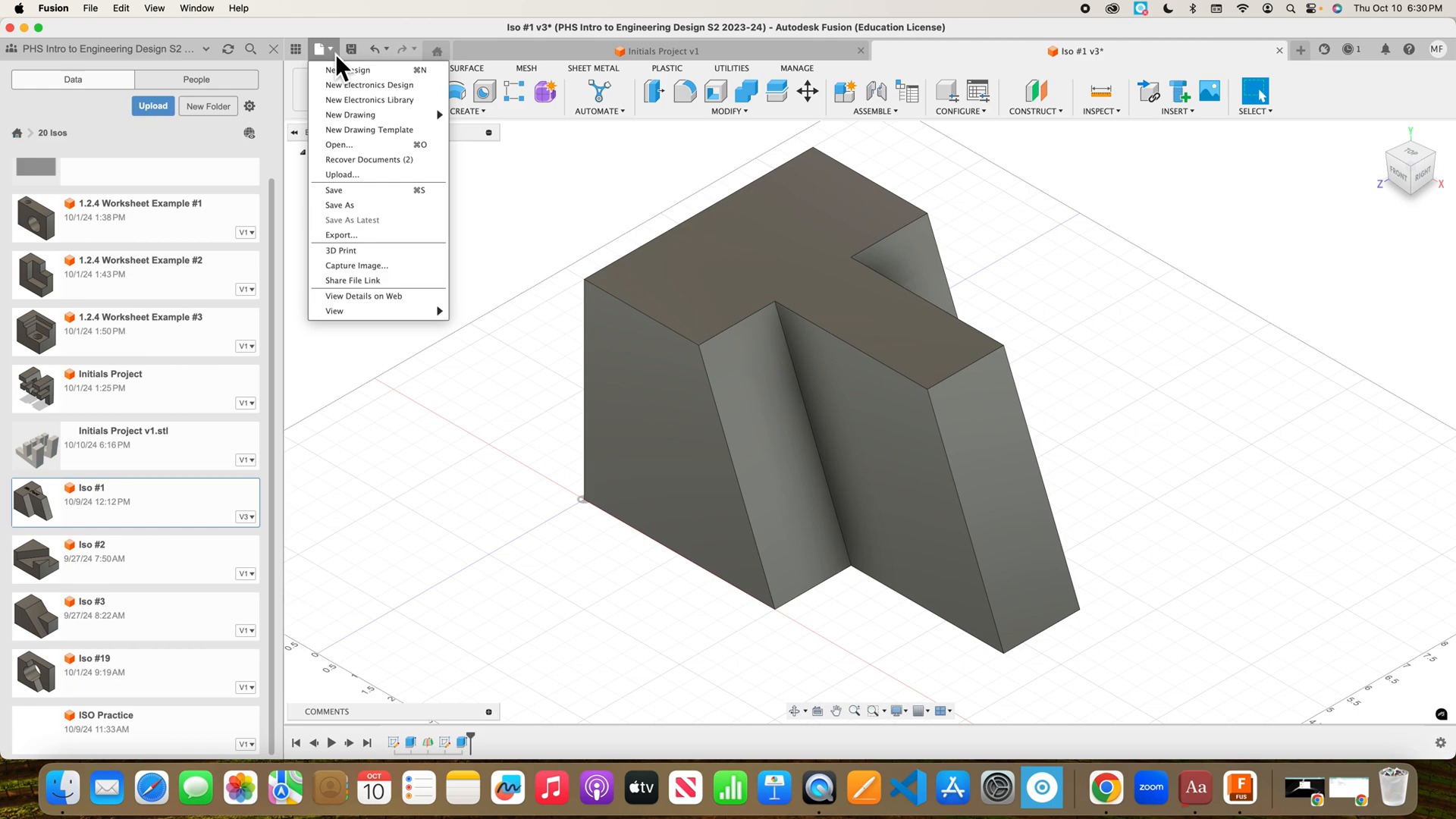
pyautogui.click(335, 54)
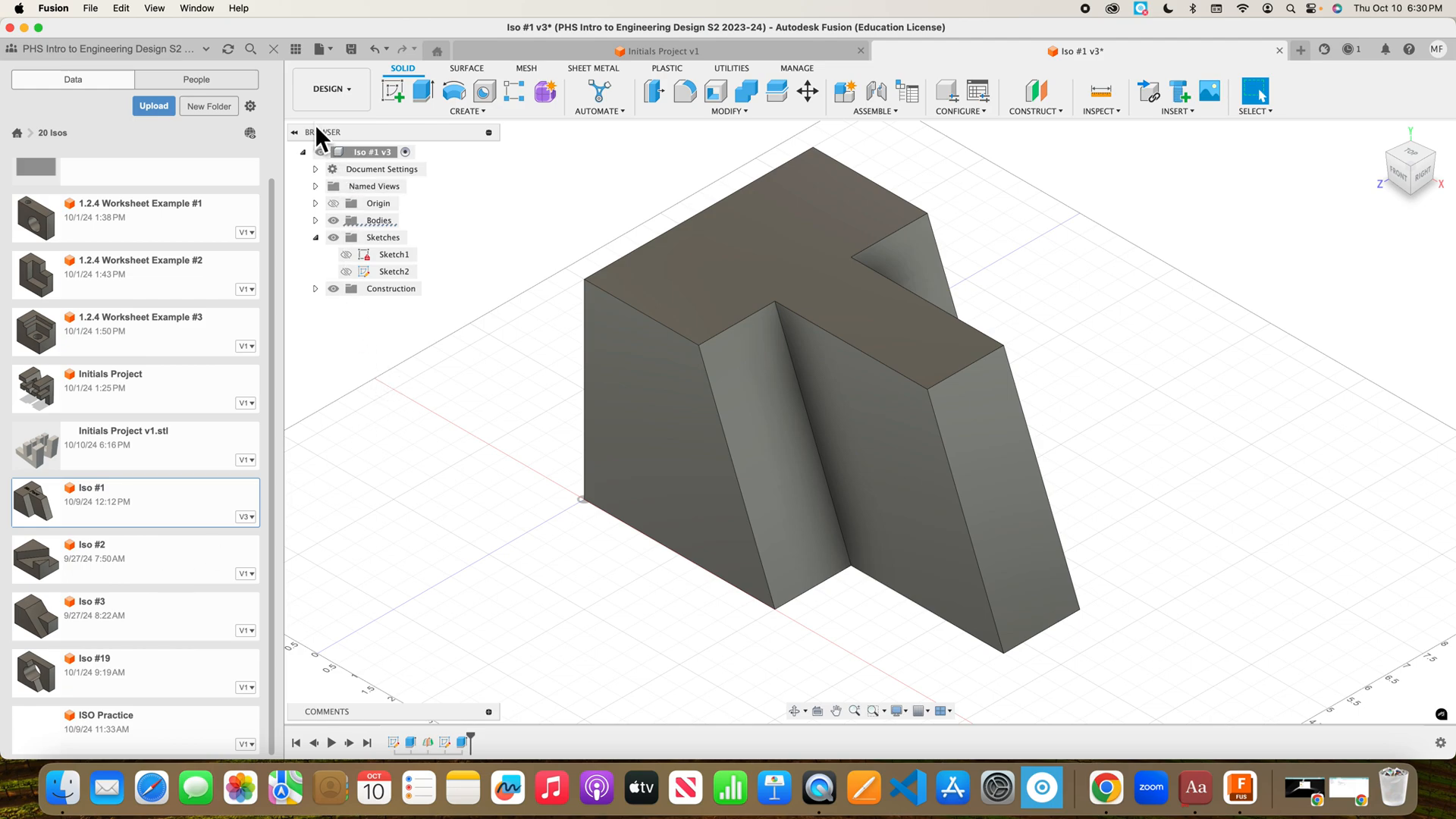
pyautogui.click(301, 50)
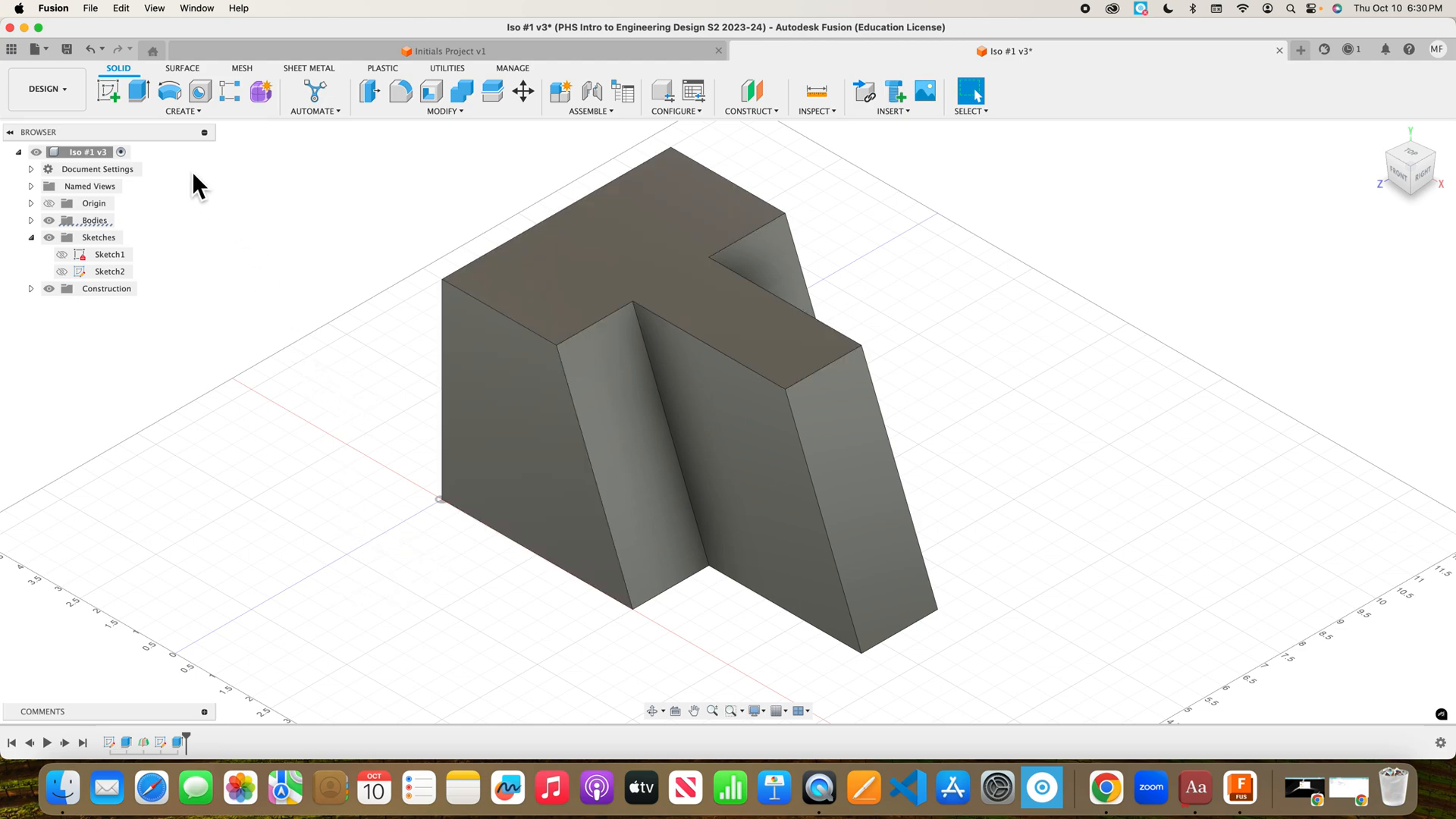
# Start a sketch on the block's top face, viewed from directly above and centred.
pyautogui.click(109, 97)
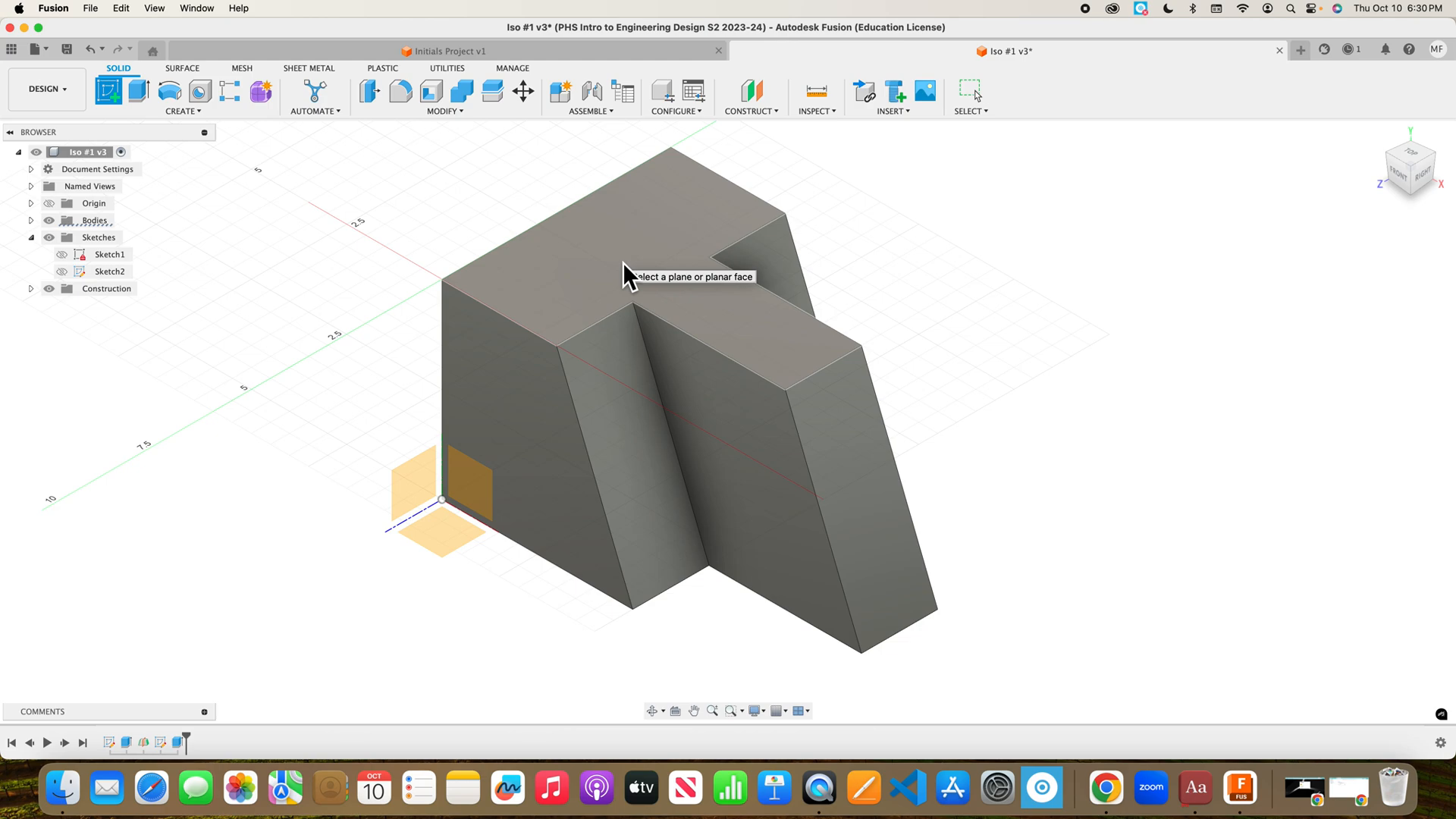
pyautogui.click(685, 199)
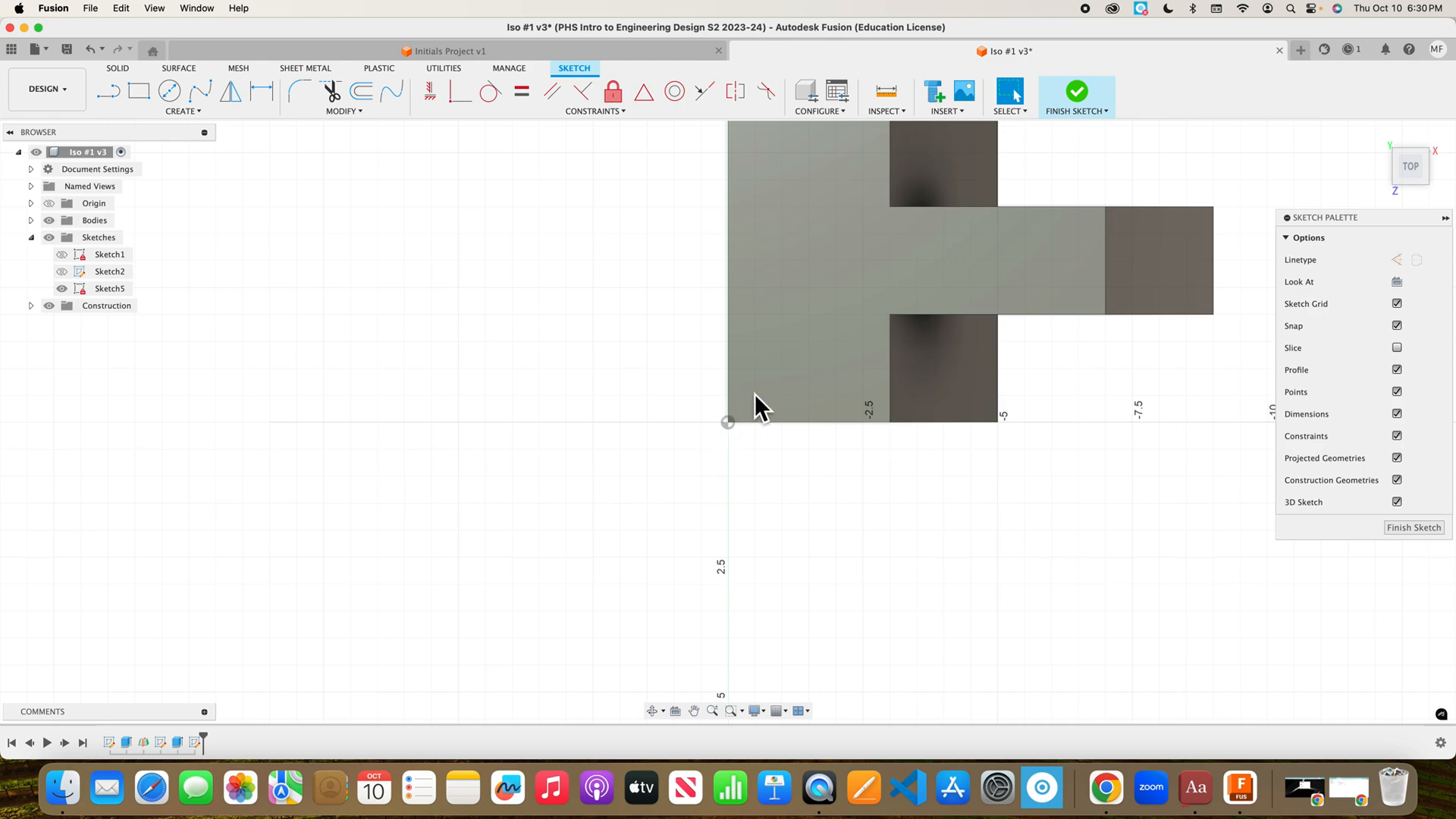
pyautogui.moveTo(1411, 163)
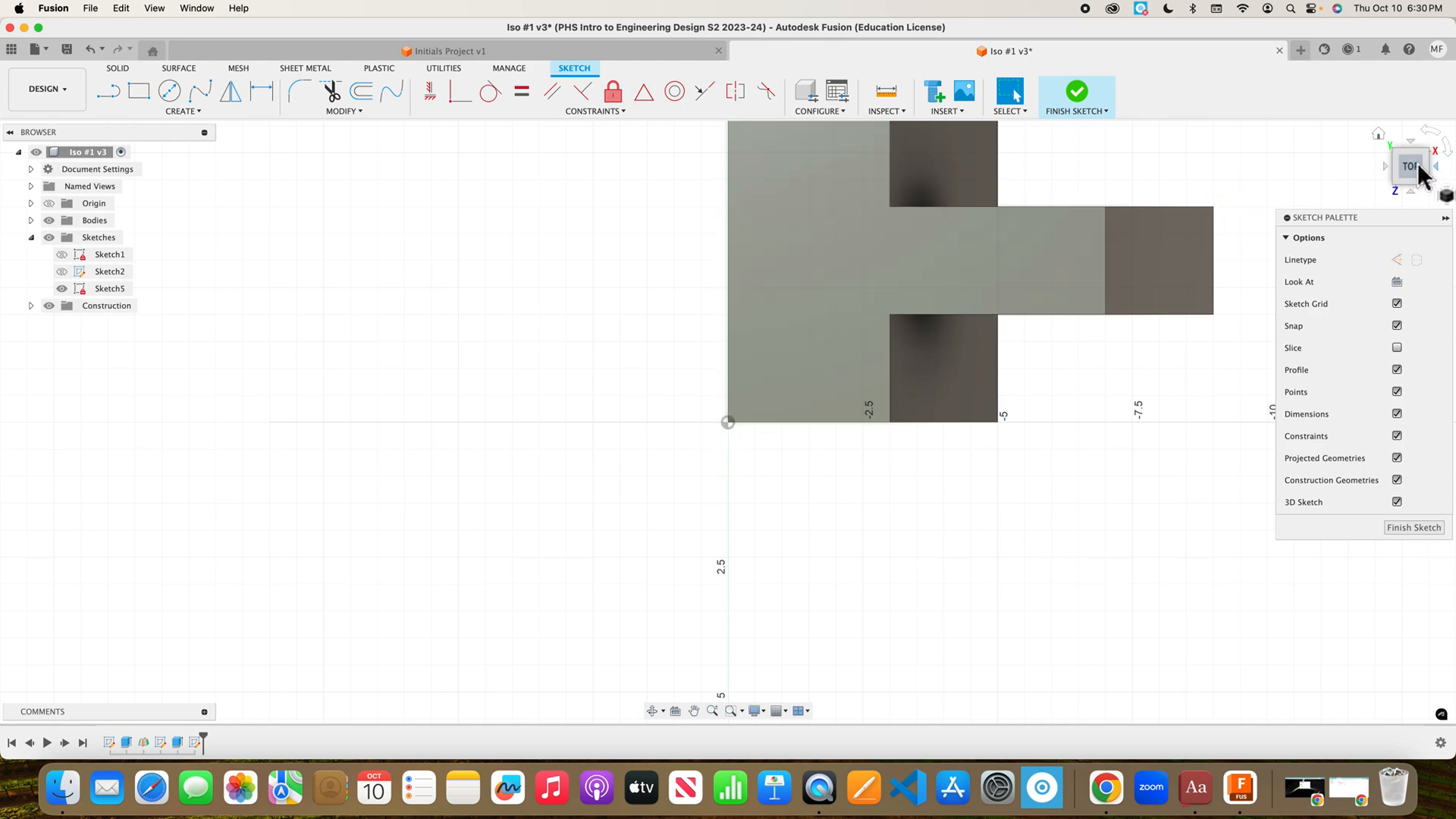
pyautogui.click(1378, 136)
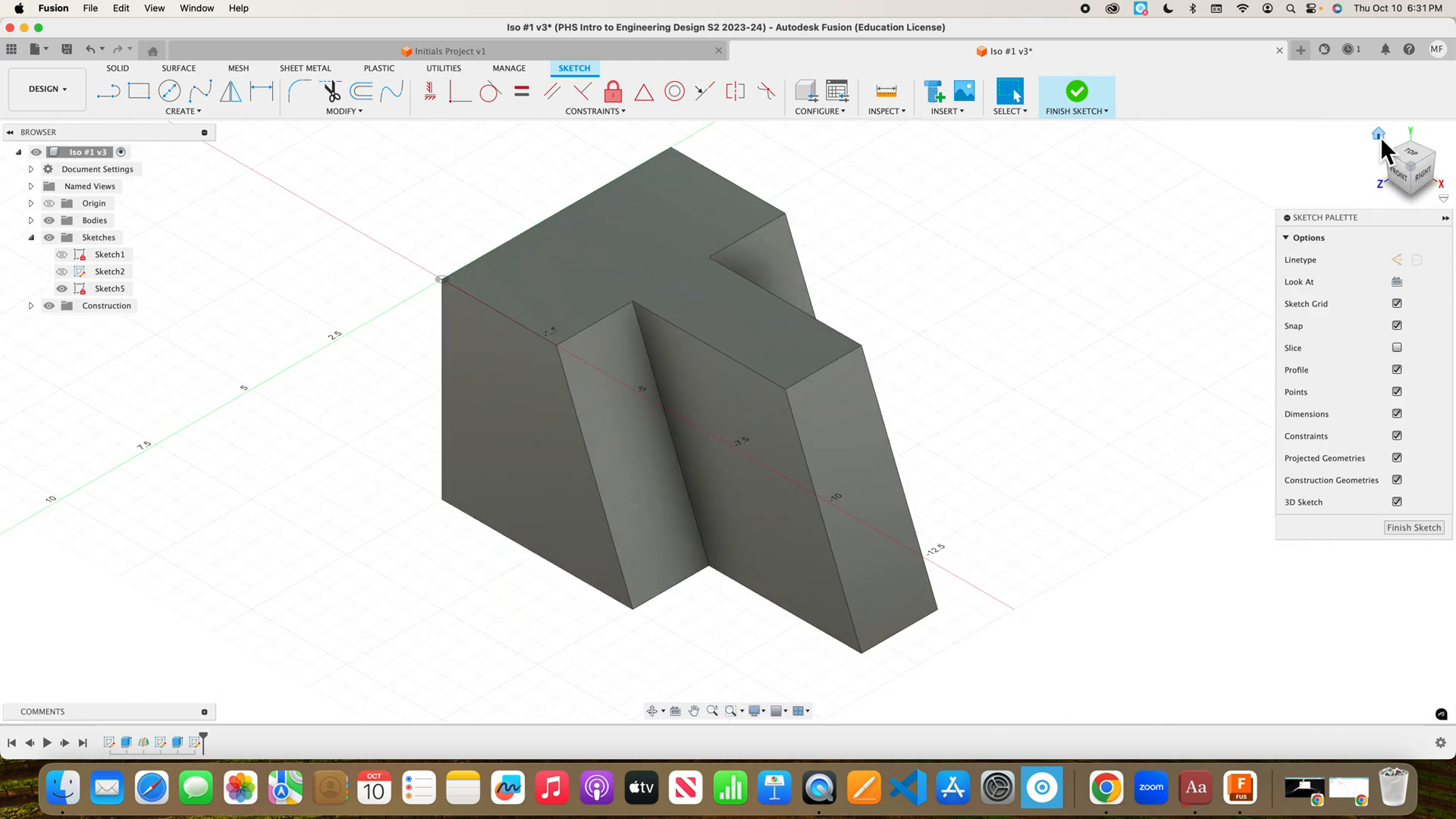
pyautogui.click(1403, 168)
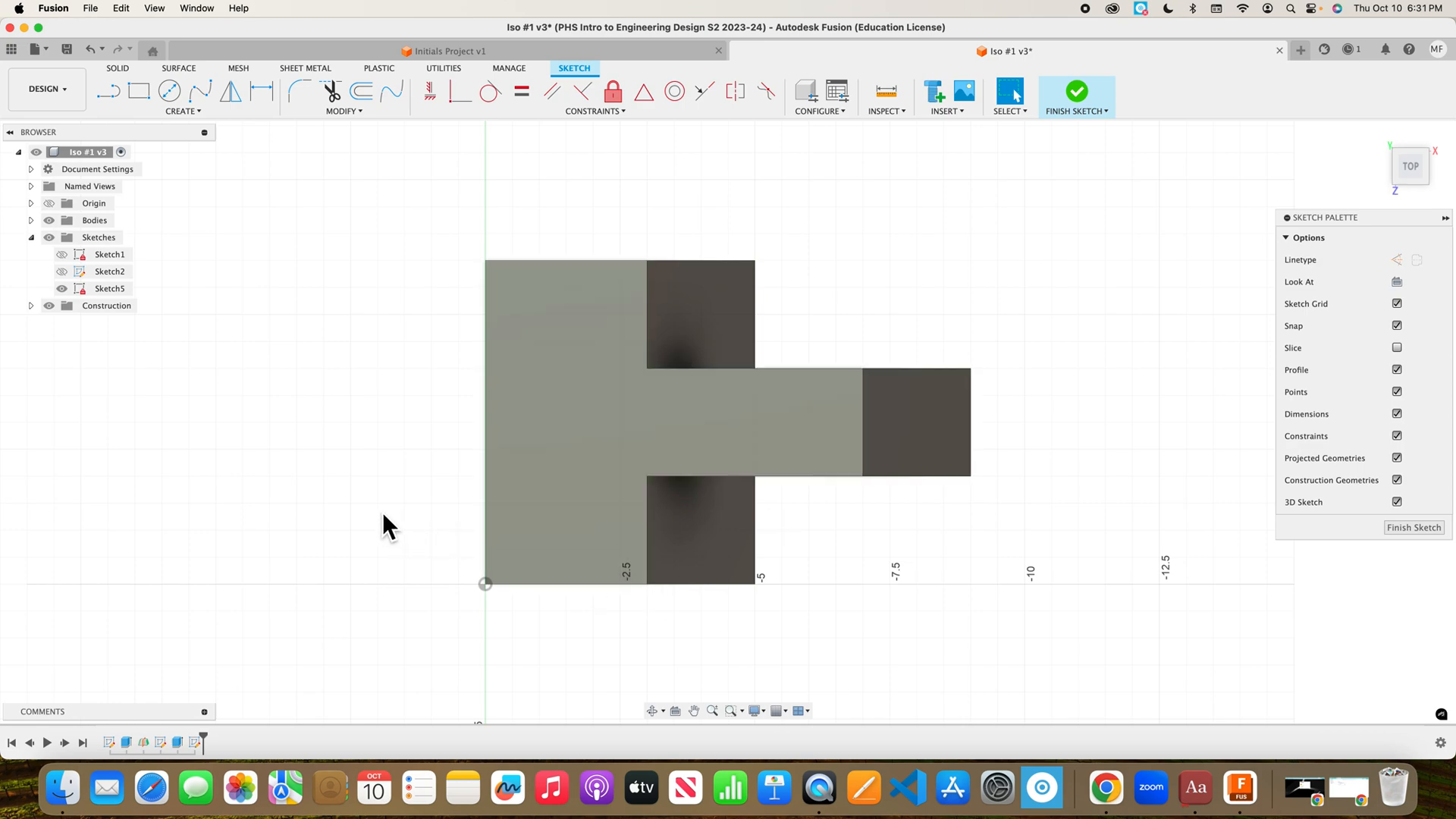
pyautogui.moveTo(382, 512)
pyautogui.mouseDown(button='middle')
pyautogui.moveTo(406, 475)
pyautogui.moveTo(457, 464)
pyautogui.moveTo(439, 488)
pyautogui.moveTo(412, 481)
pyautogui.mouseUp(button='middle')
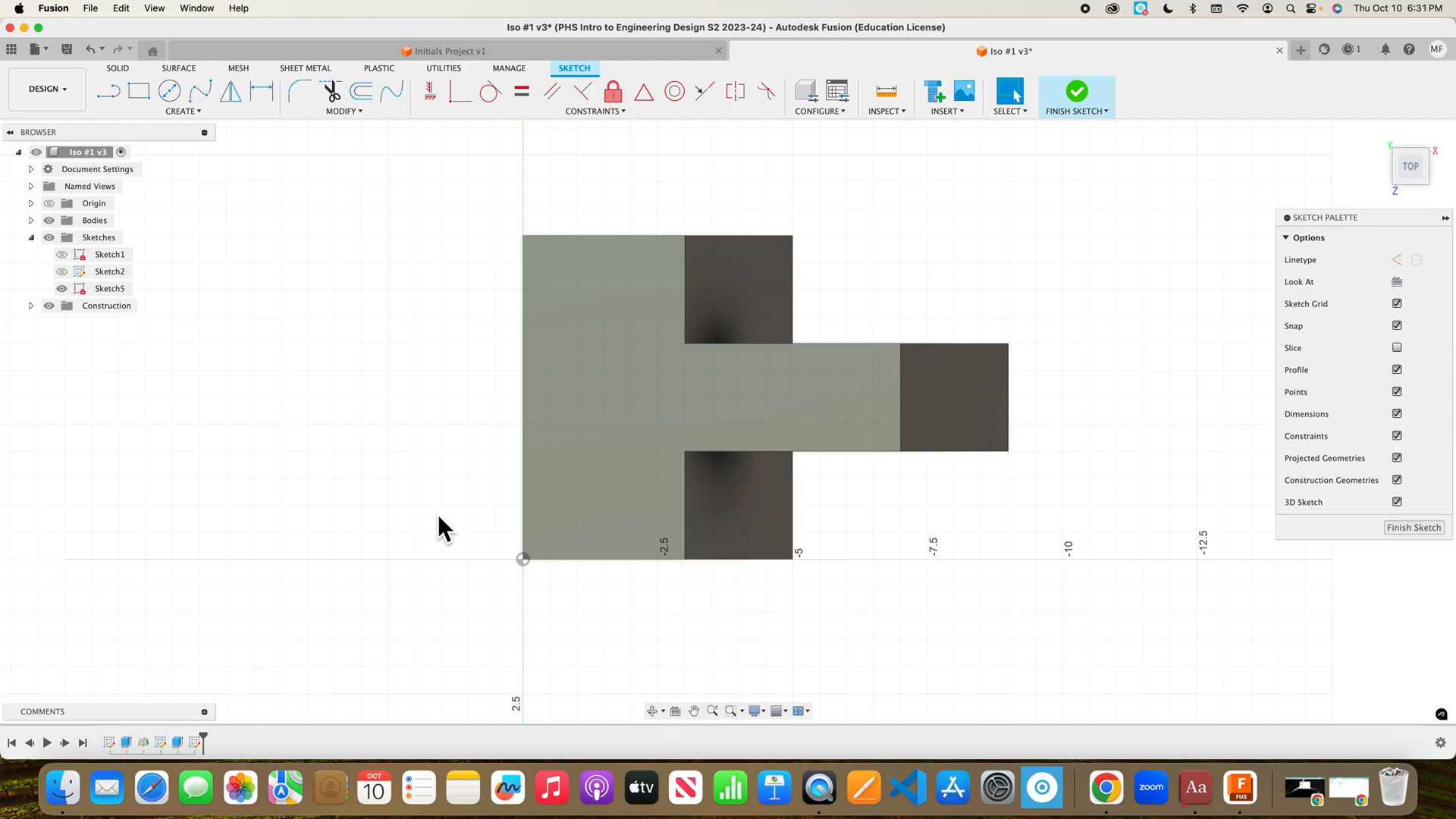
pyautogui.moveTo(434, 523); pyautogui.dragTo(399, 523, button='middle')
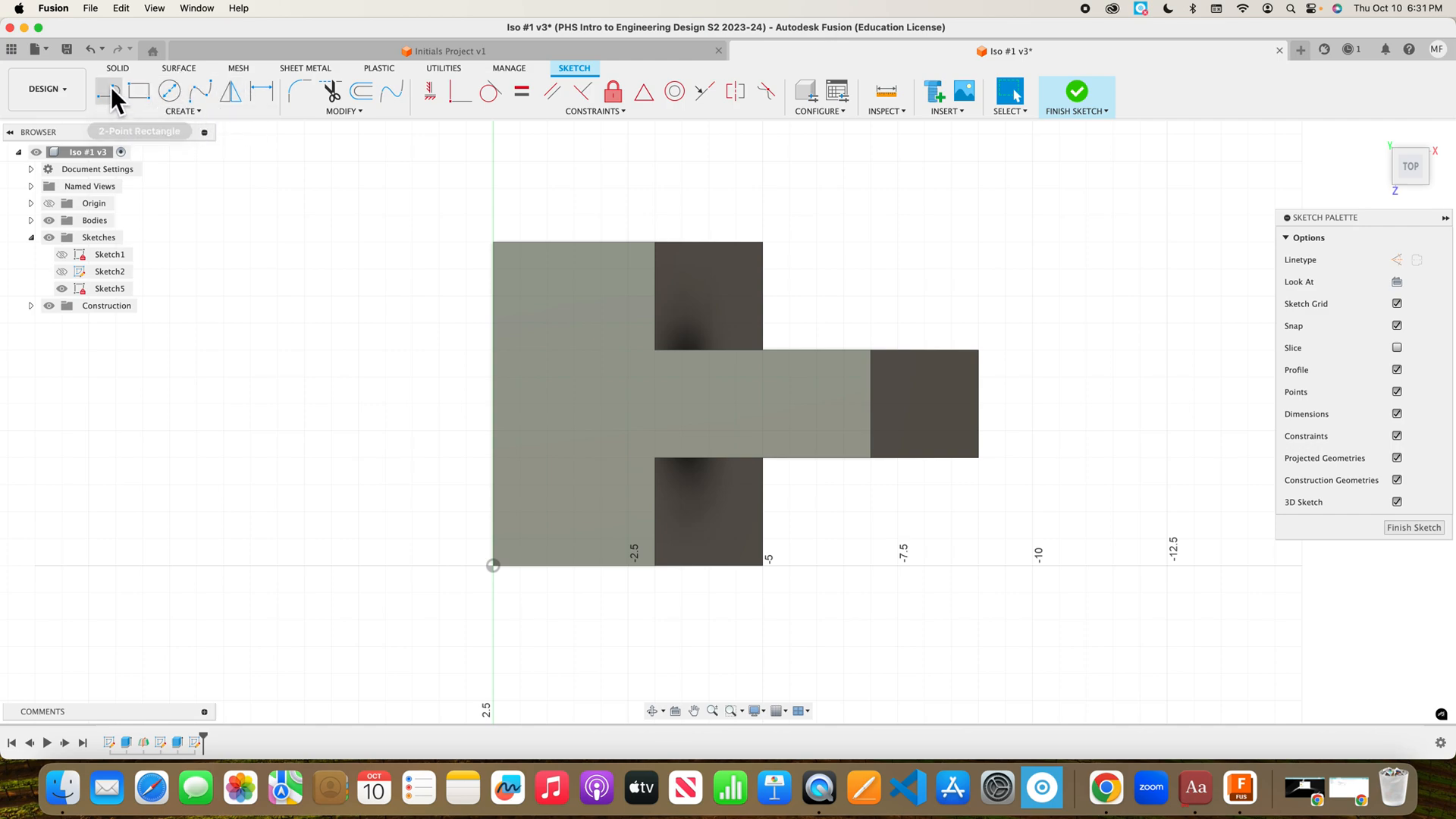
# Draw a text frame from near the top face's left edge across its middle.
pyautogui.click(195, 112)
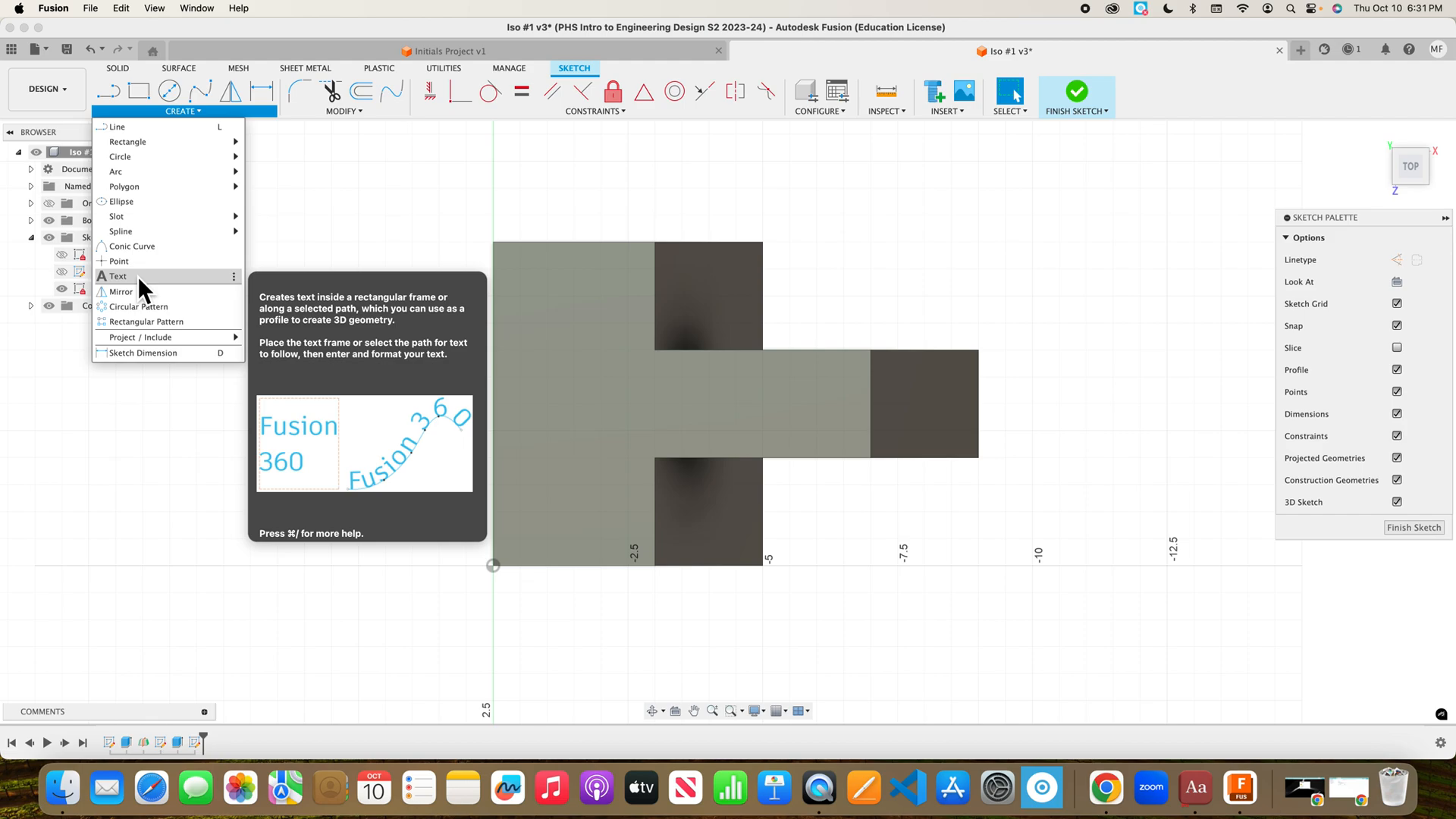
pyautogui.press('Escape')
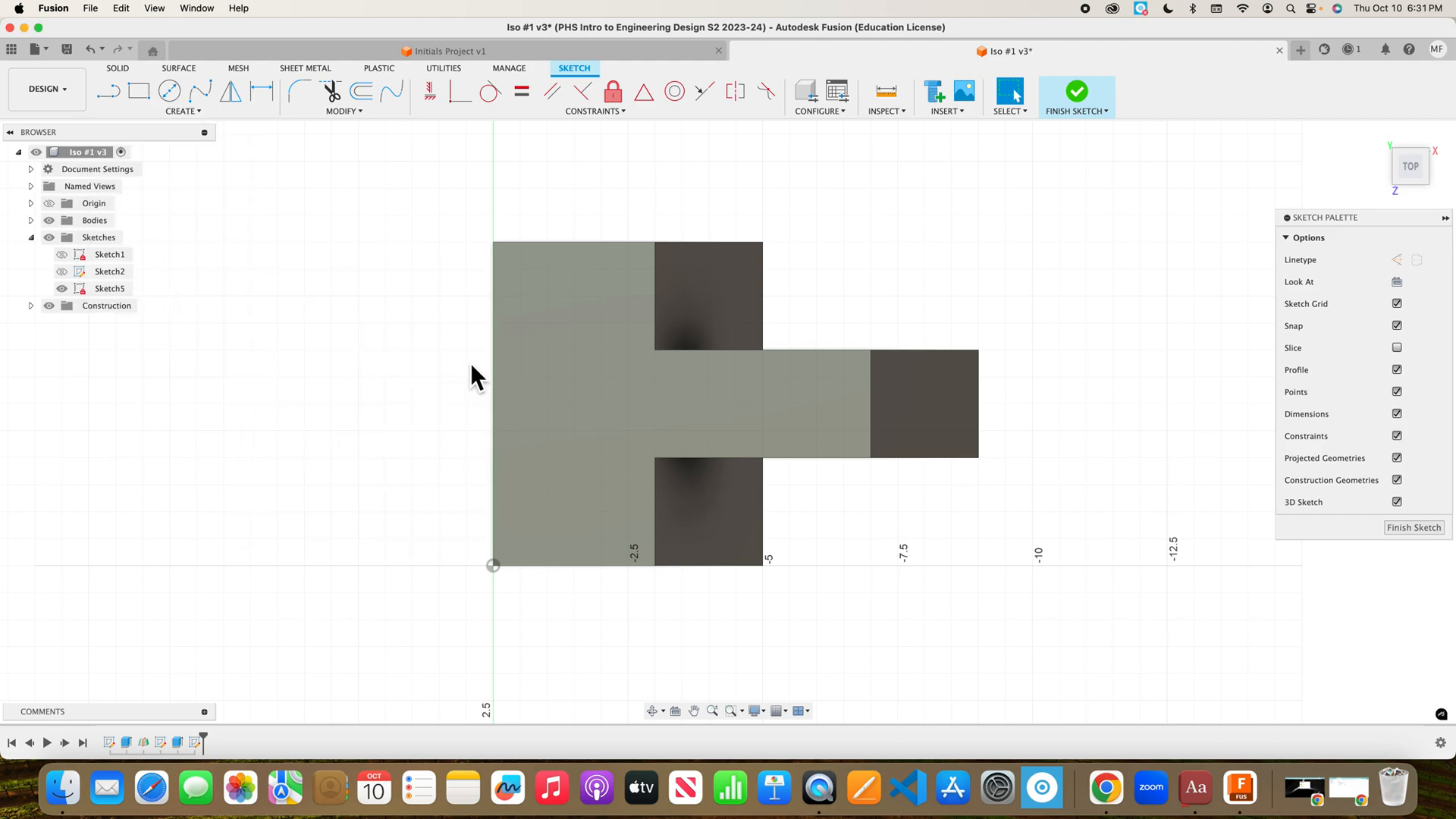
pyautogui.click(545, 373)
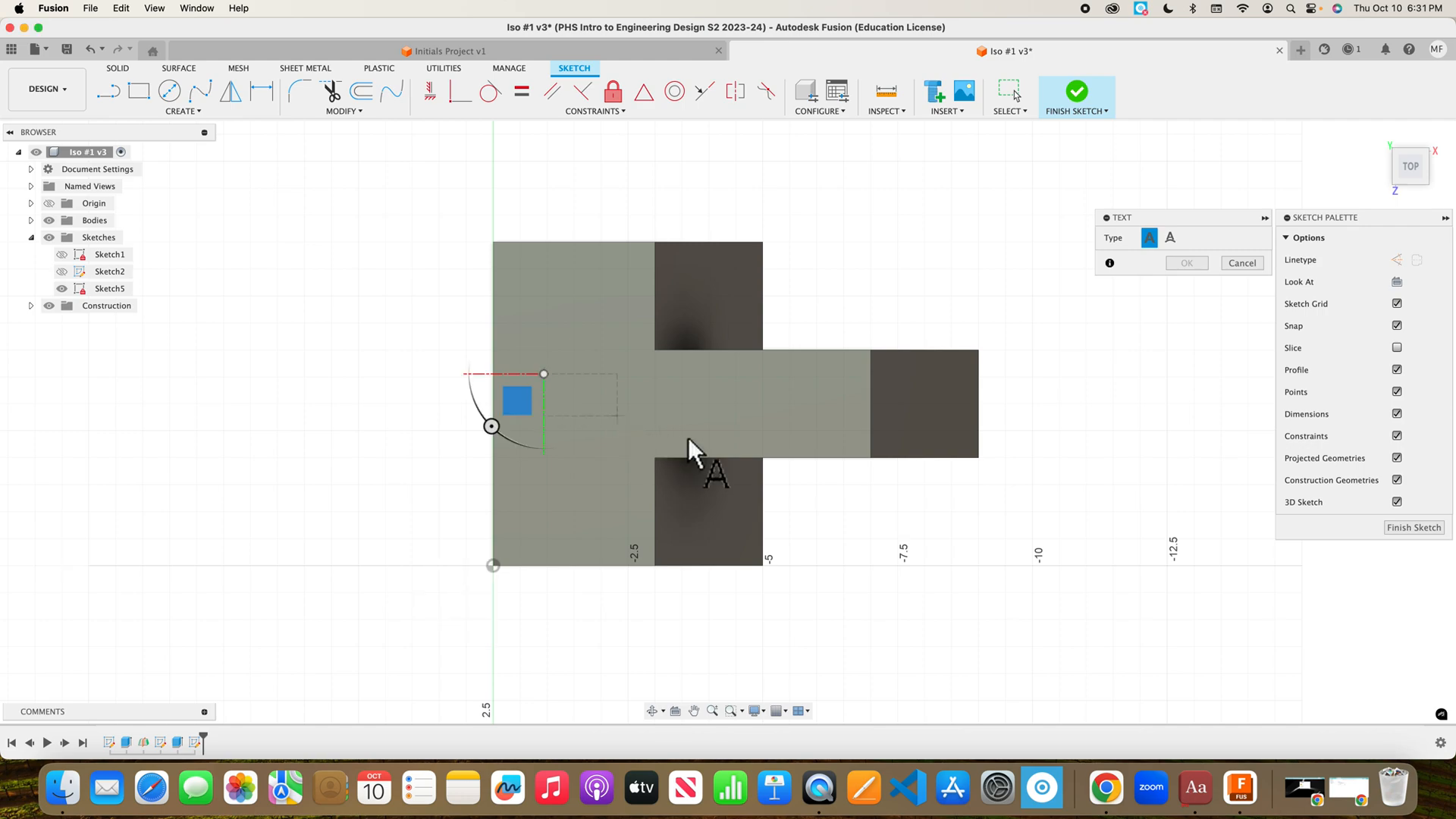
pyautogui.click(814, 439)
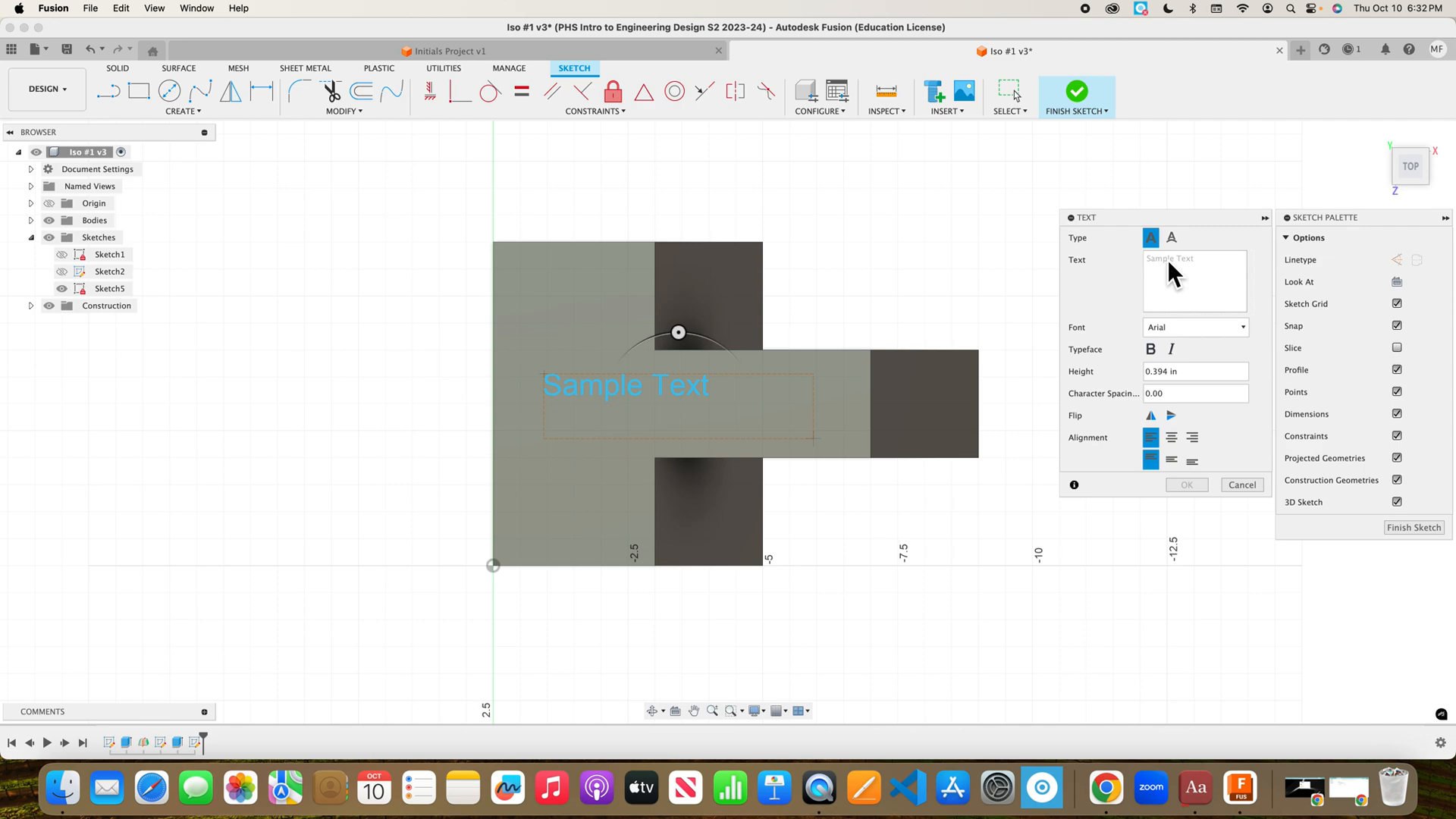
# Set the sketch text to the instructor's name, 0.7 in high, bold and italic.
pyautogui.write('Mr. Ford')
pyautogui.click(1167, 371)
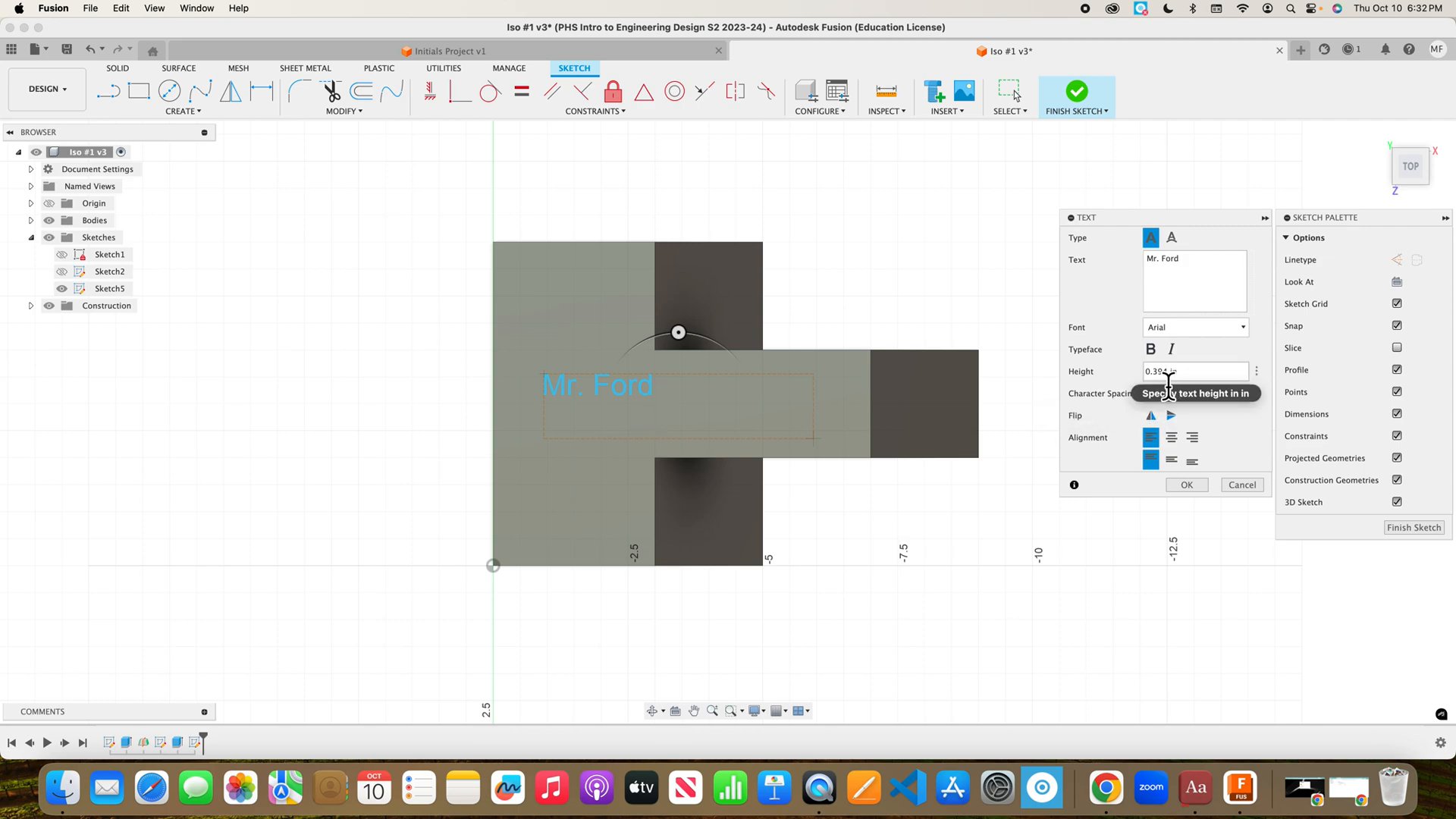
pyautogui.press('BackSpace')
pyautogui.press('BackSpace')
pyautogui.press('BackSpace')
pyautogui.write('75')
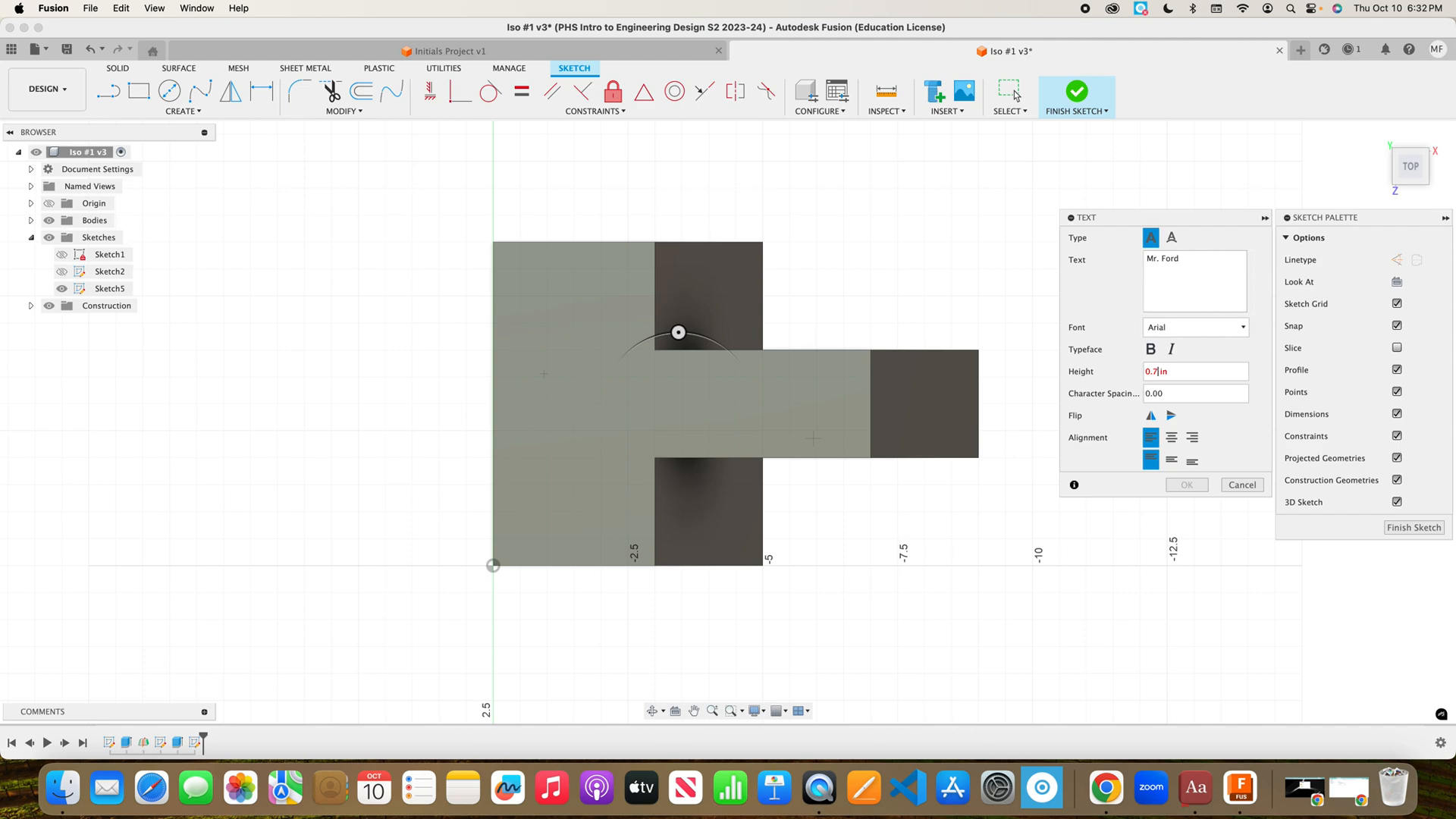
pyautogui.click(1158, 352)
pyautogui.click(1176, 353)
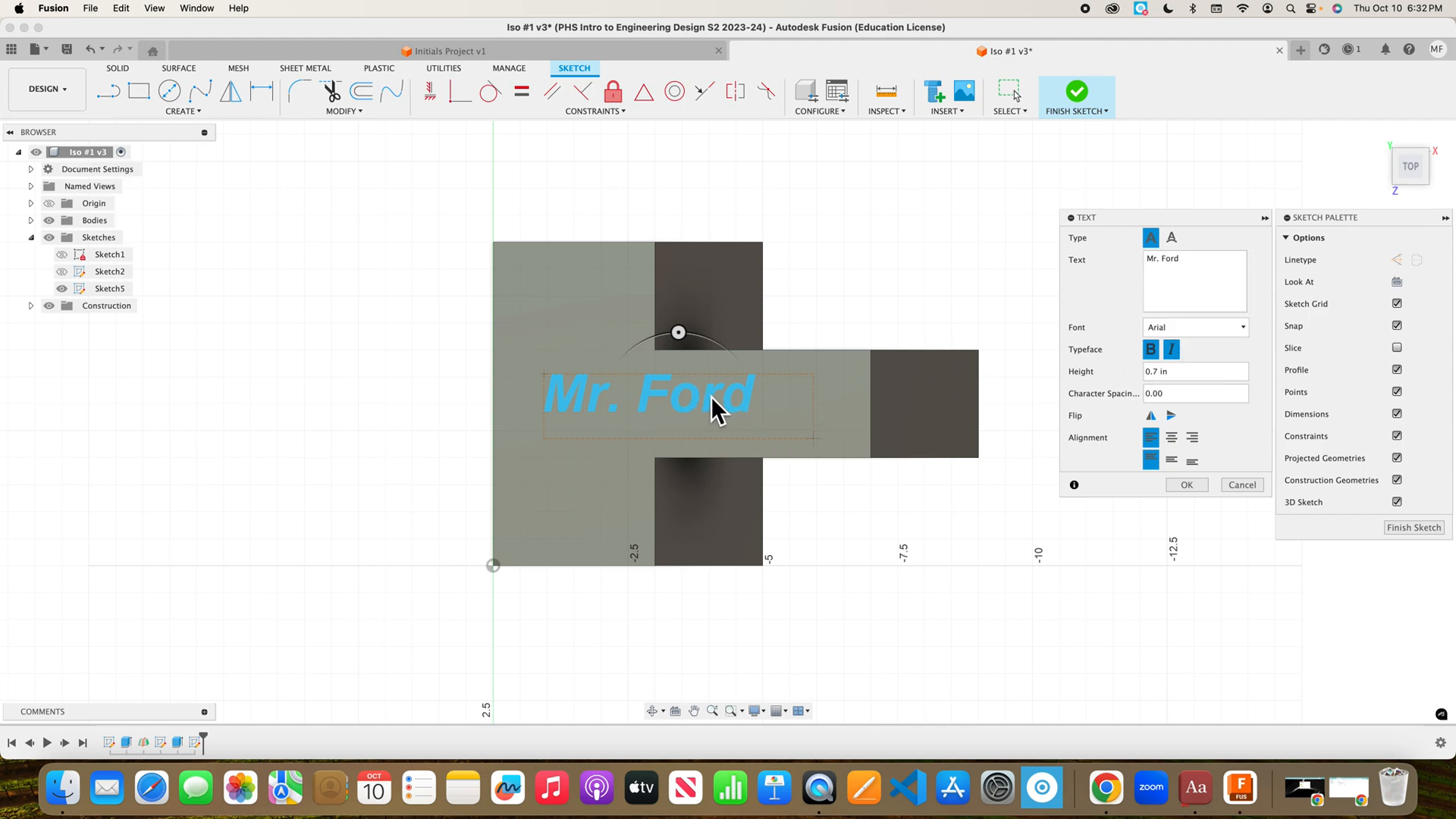
pyautogui.click(1186, 485)
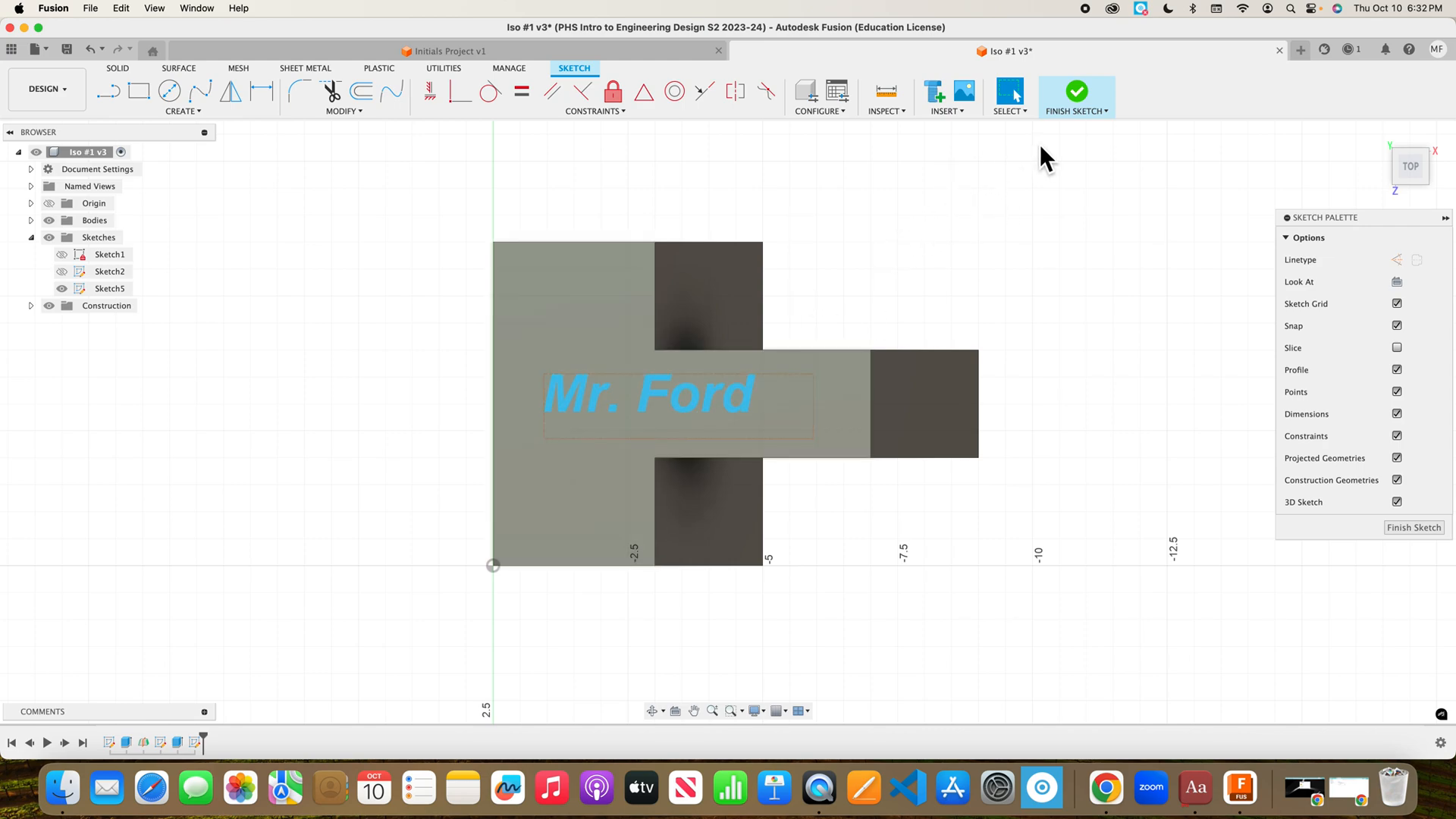
# Finish the sketch and return to the isometric home view.
pyautogui.click(1080, 107)
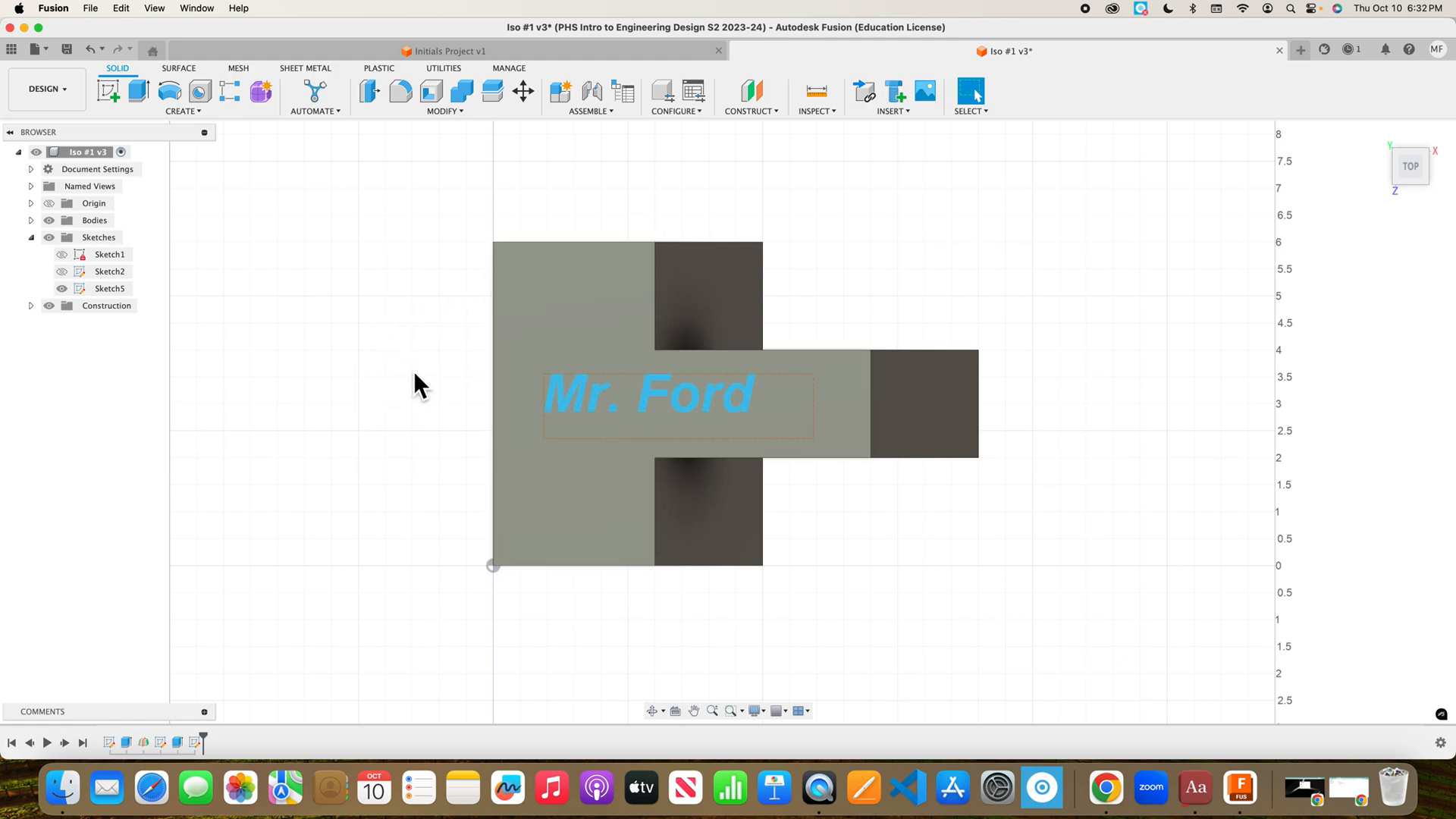
pyautogui.click(1381, 138)
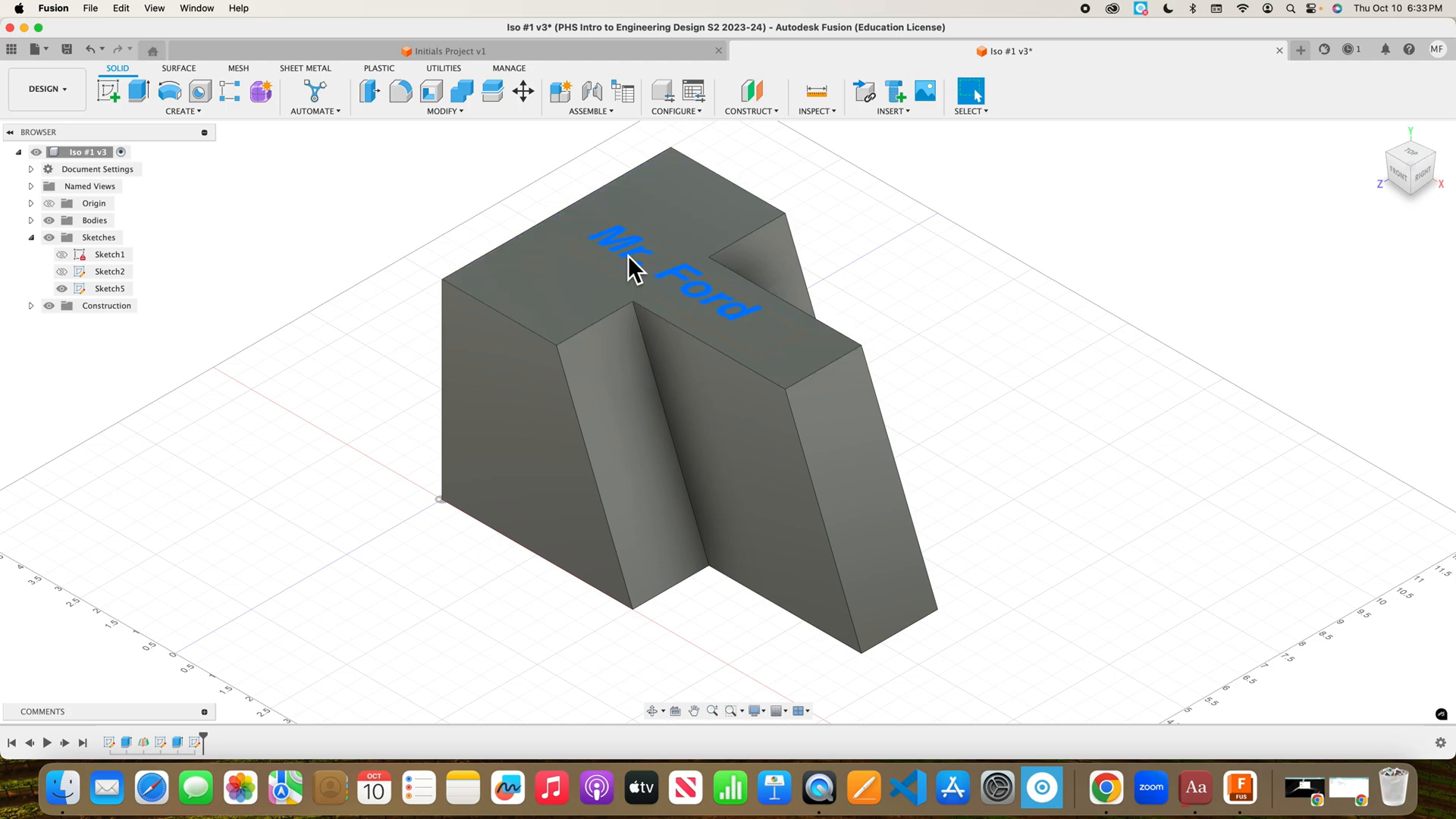
pyautogui.click(147, 97)
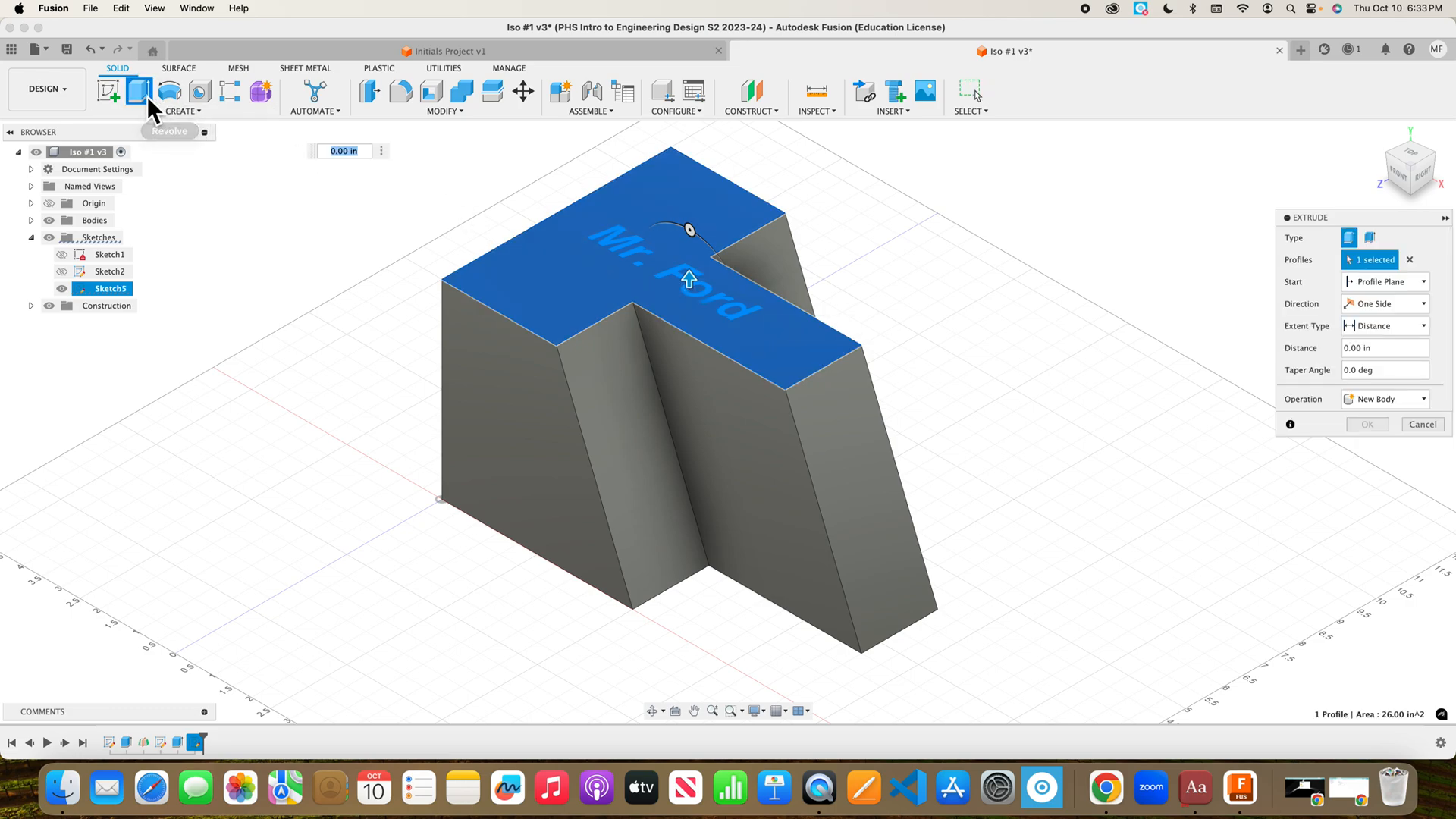
# Cut-extrude the name lettering 0.50 in down into the block's top face.
pyautogui.press('Escape')
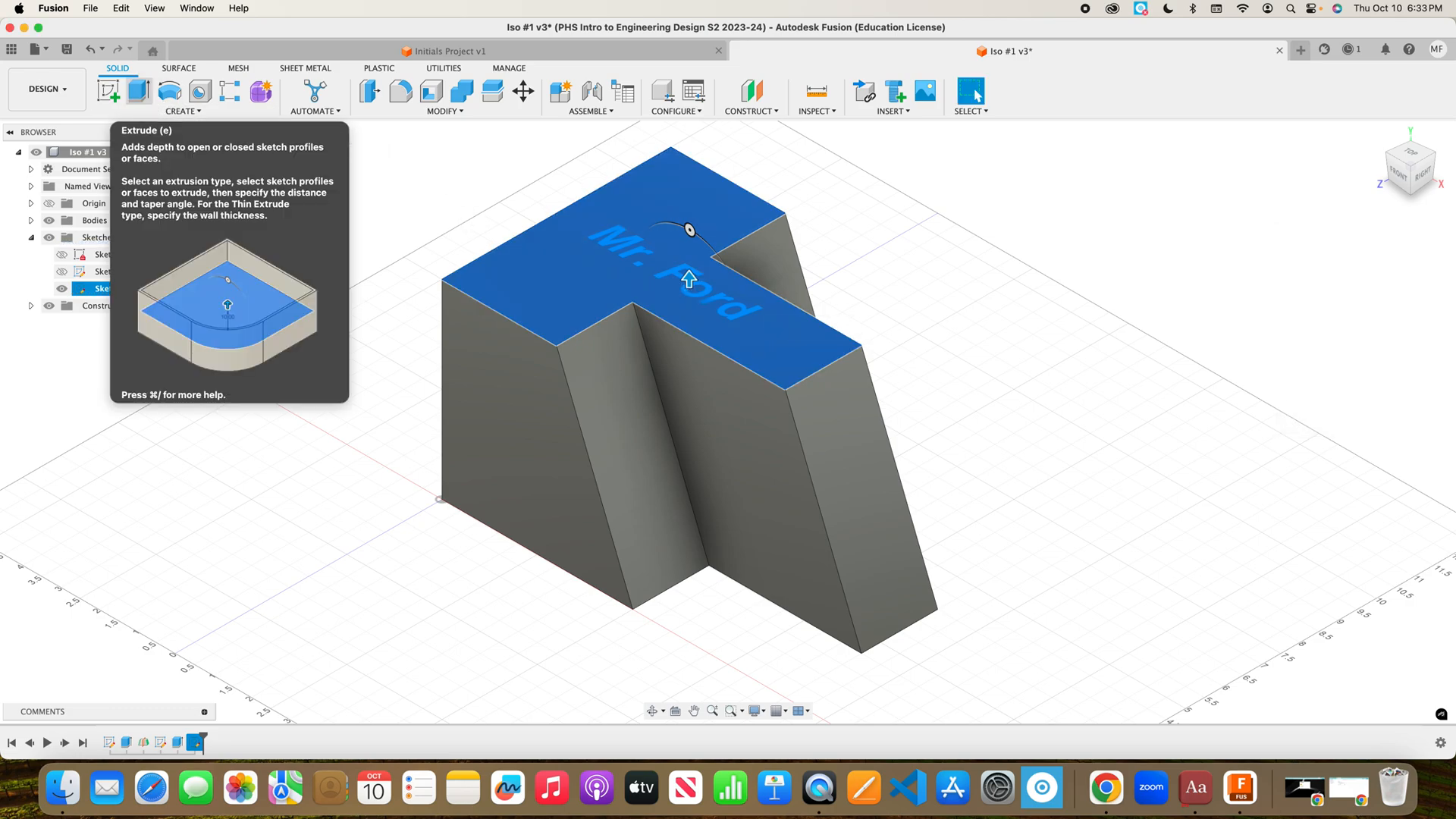
pyautogui.click(635, 263)
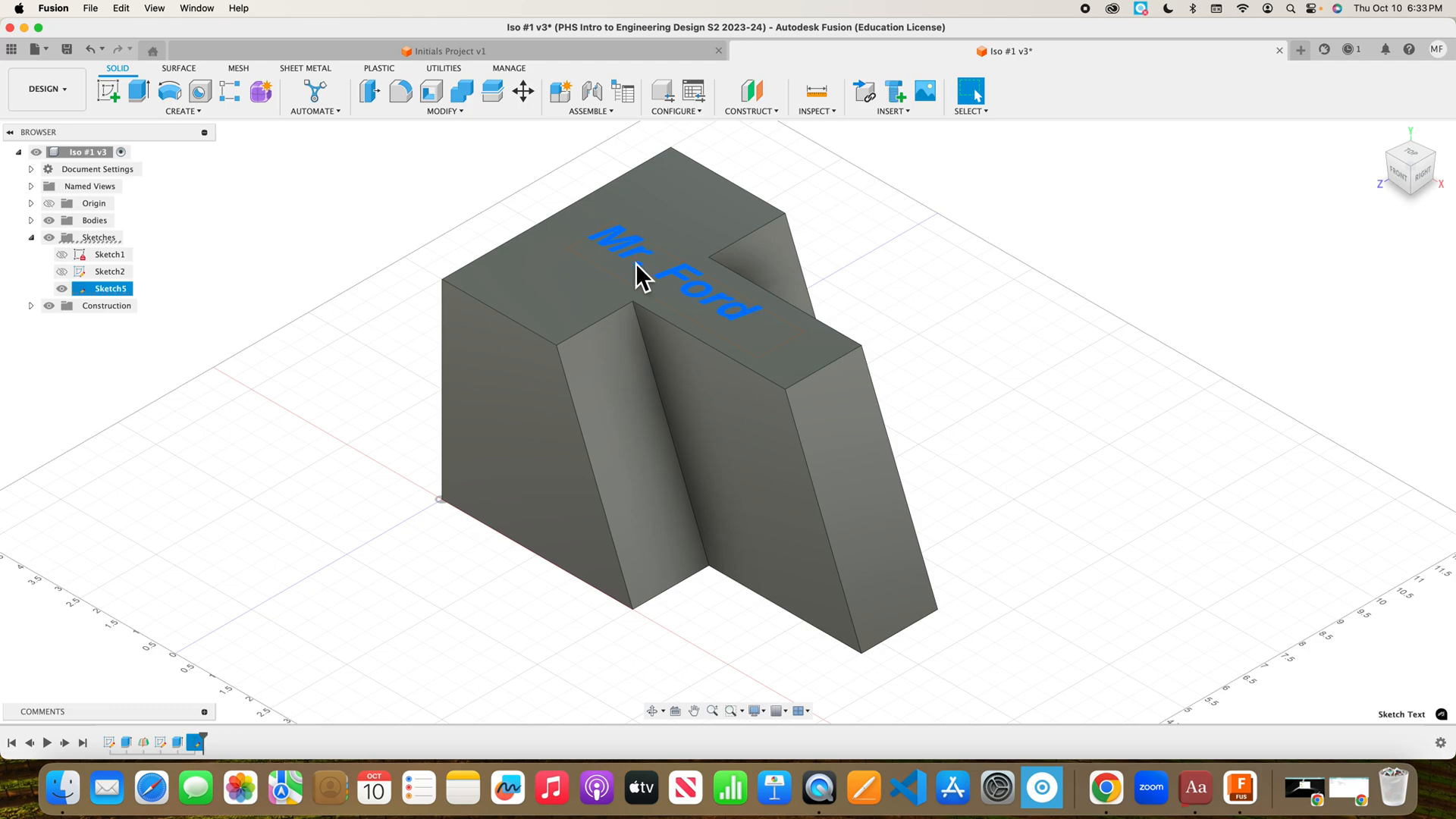
pyautogui.click(142, 94)
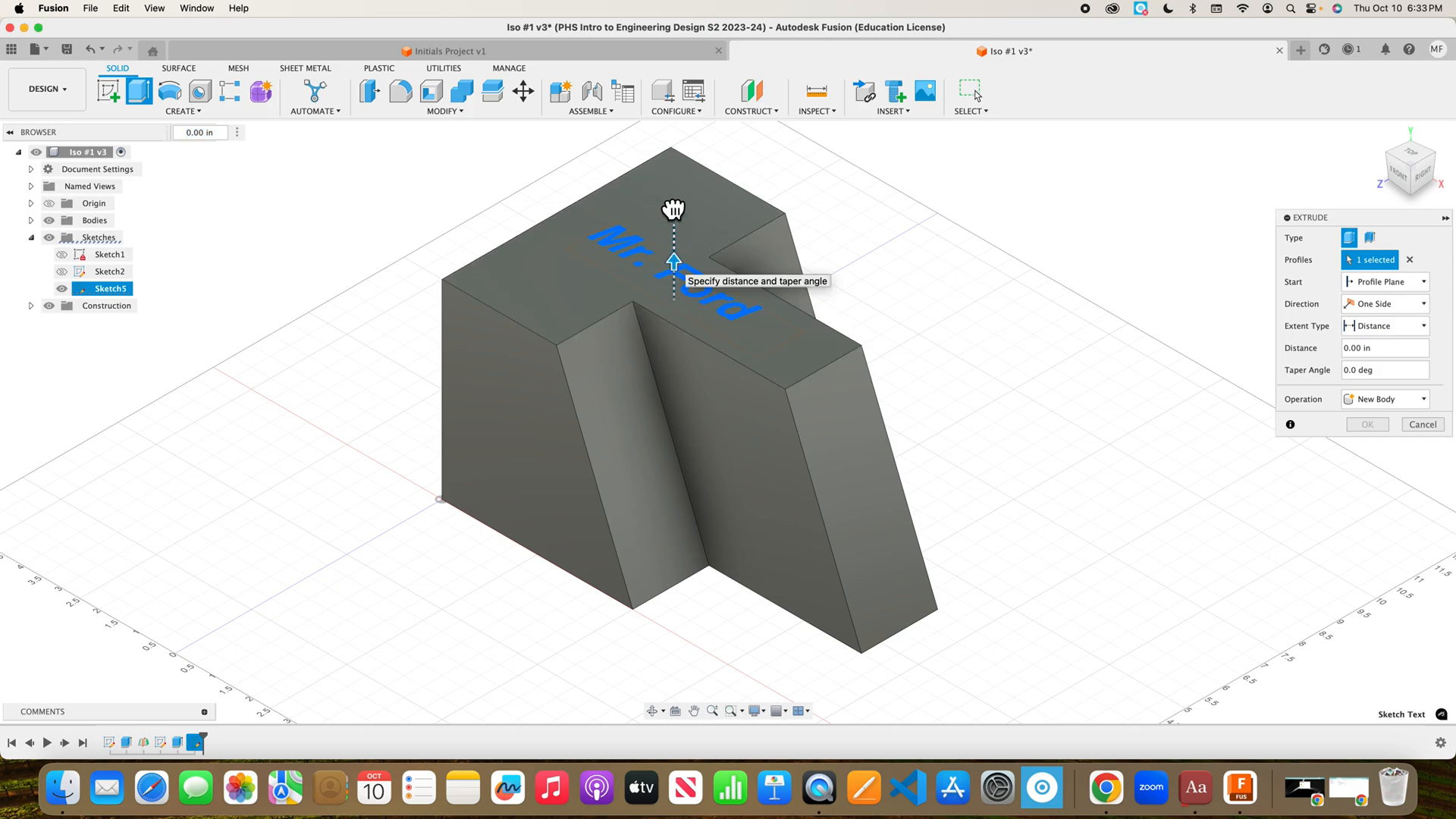
pyautogui.moveTo(675, 269); pyautogui.dragTo(675, 204)
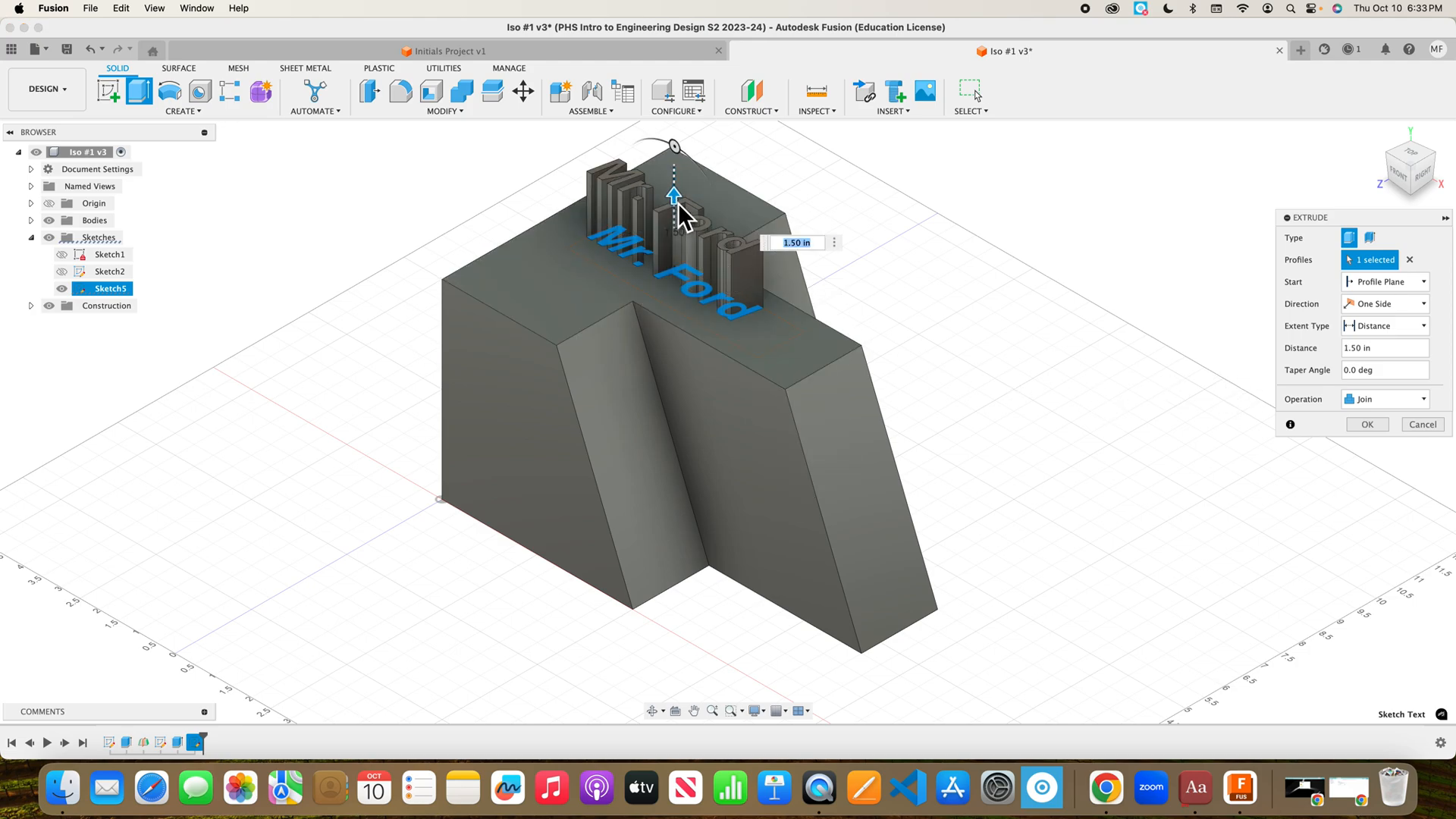
pyautogui.moveTo(673, 200); pyautogui.dragTo(677, 307)
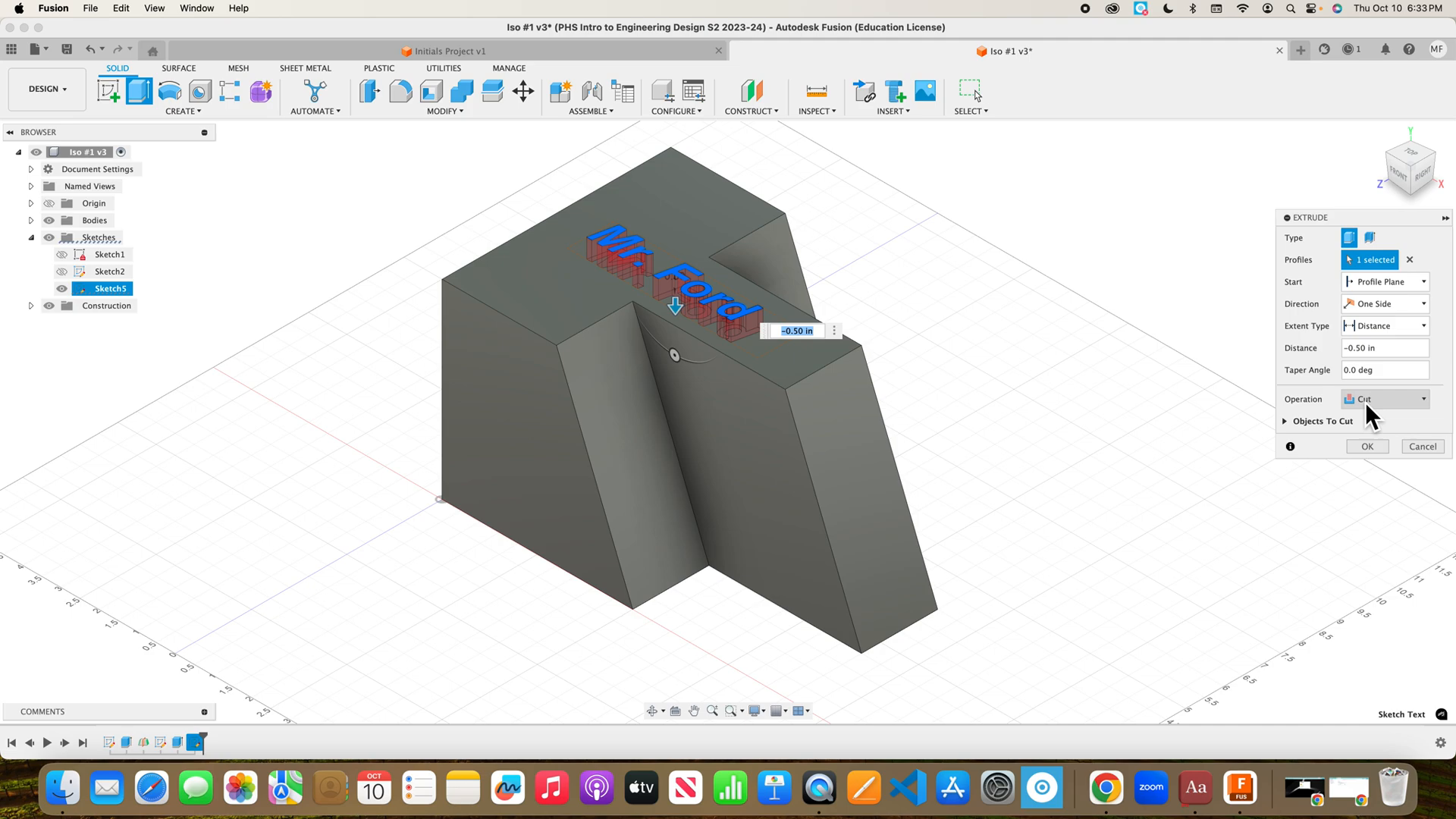
pyautogui.click(1363, 448)
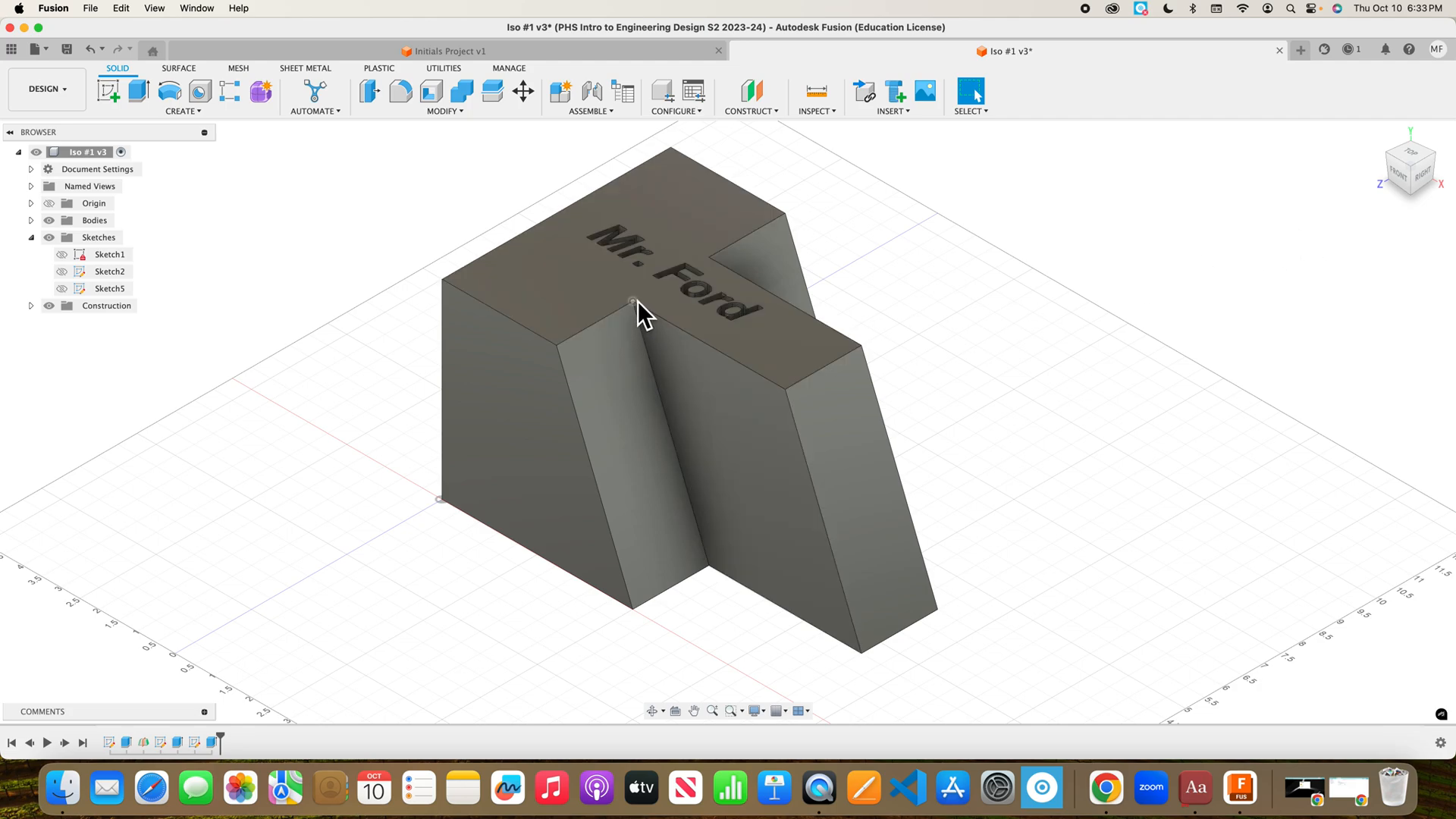
# Save a new version of the Iso #1 design with the default 'User Saved' description.
pyautogui.moveTo(654, 286)
pyautogui.keyDown('shift'); pyautogui.mouseDown(button='middle')
pyautogui.moveTo(631, 275)
pyautogui.moveTo(639, 332)
pyautogui.moveTo(674, 254)
pyautogui.moveTo(663, 286)
pyautogui.mouseUp(button='middle'); pyautogui.keyUp('shift')
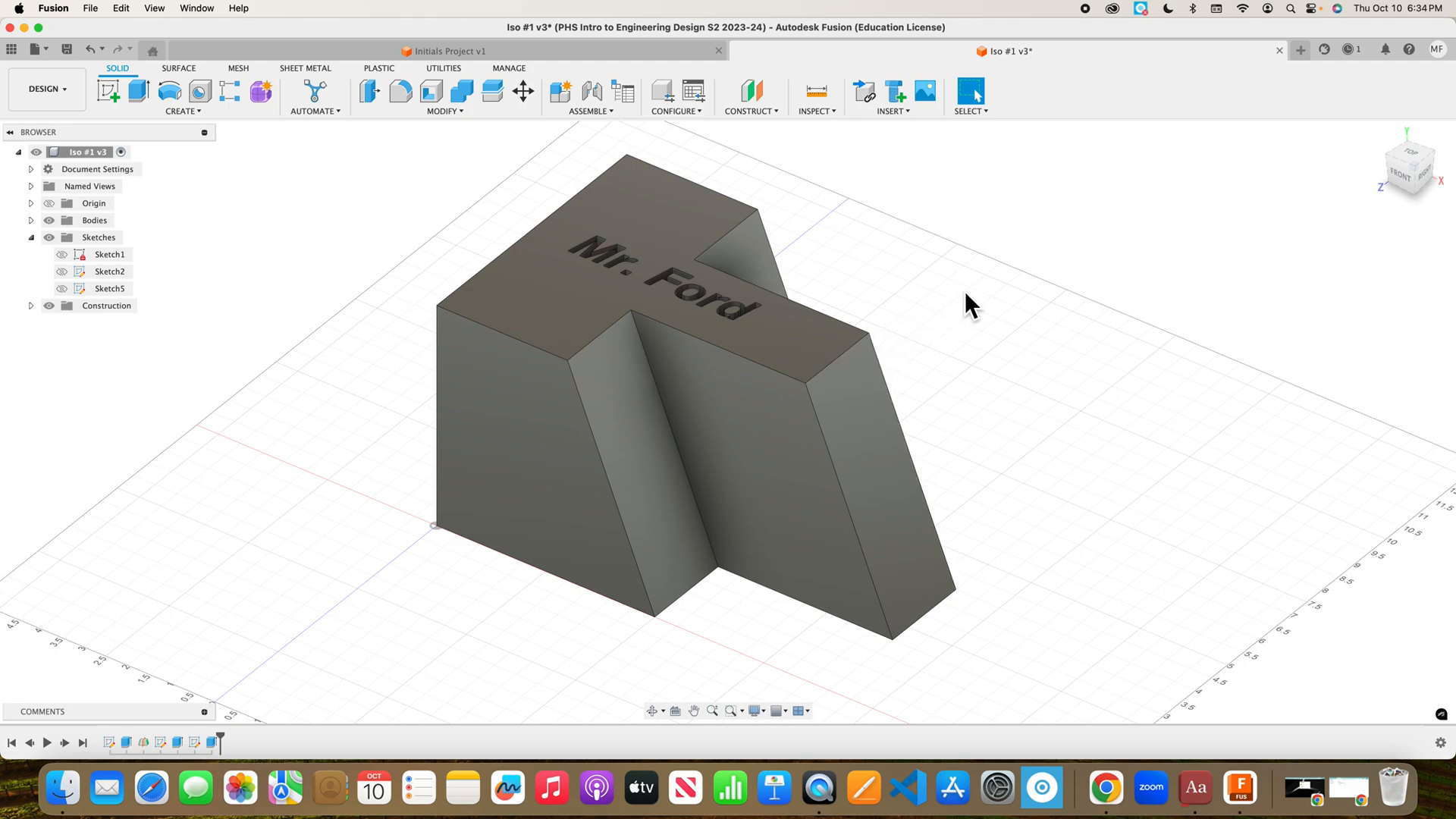
pyautogui.click(67, 49)
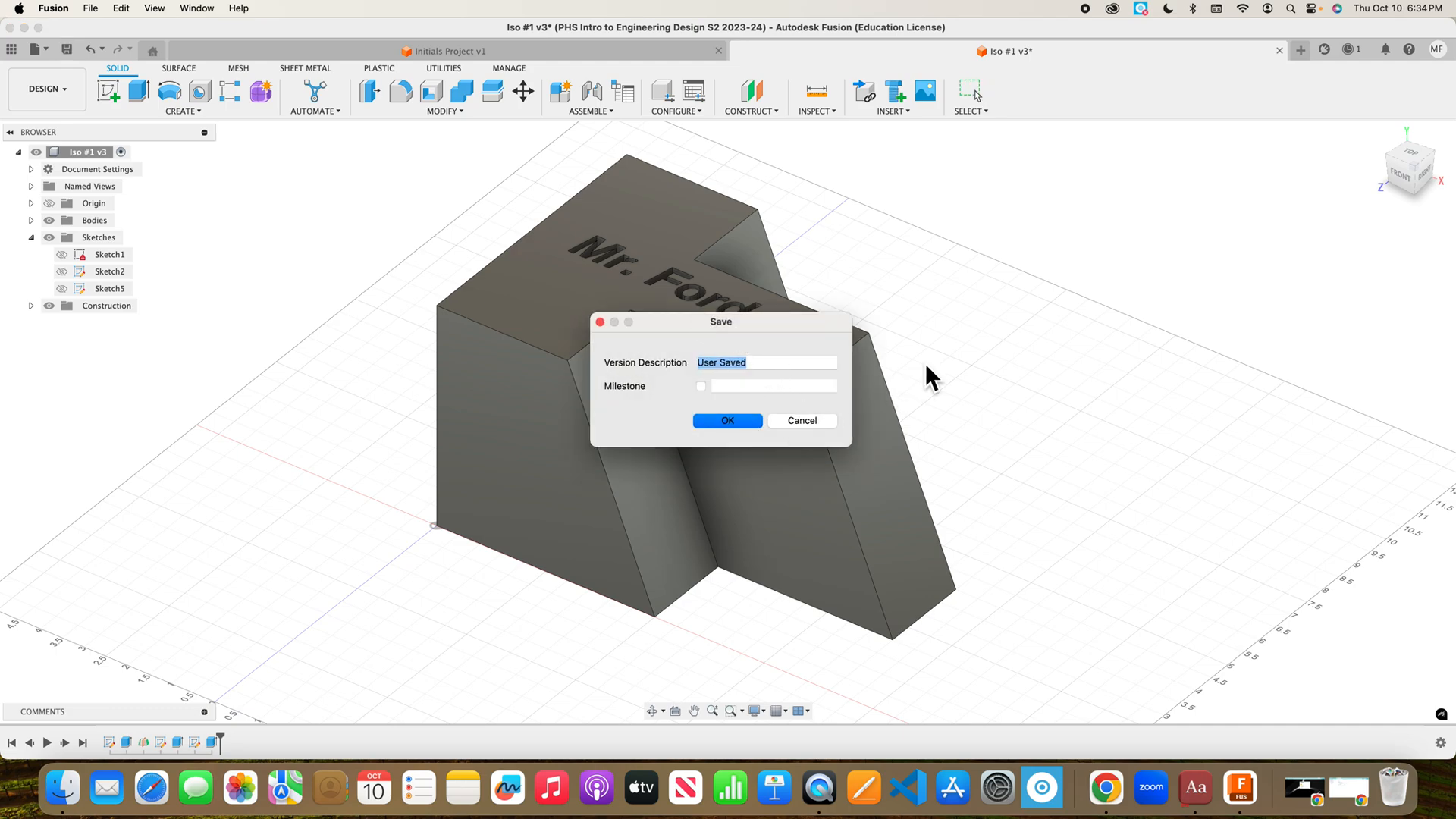
pyautogui.press('Return')
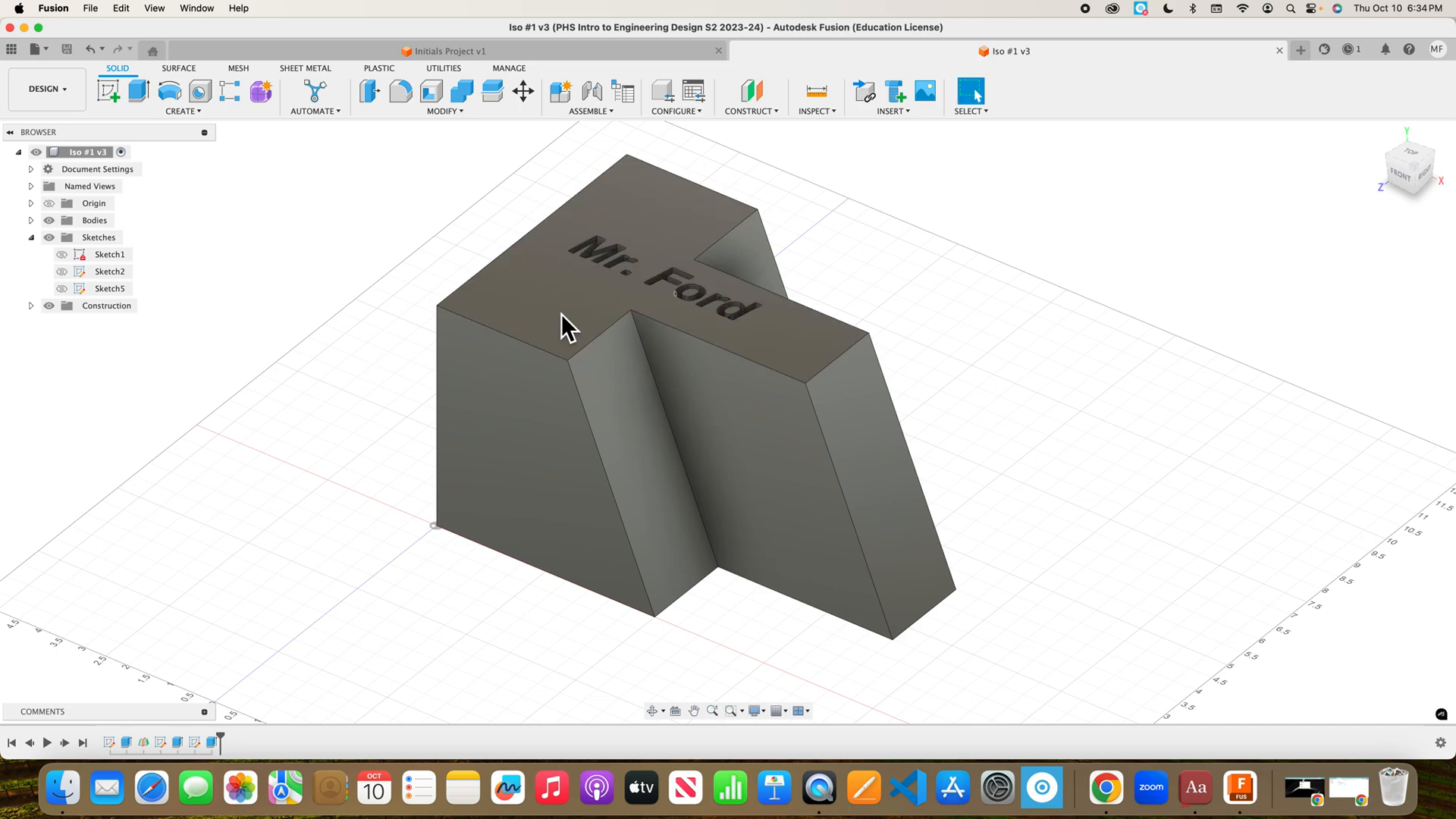
# Show the Data Panel and set up a Save As Mesh of the root component as STL (Binary), inches.
pyautogui.click(14, 53)
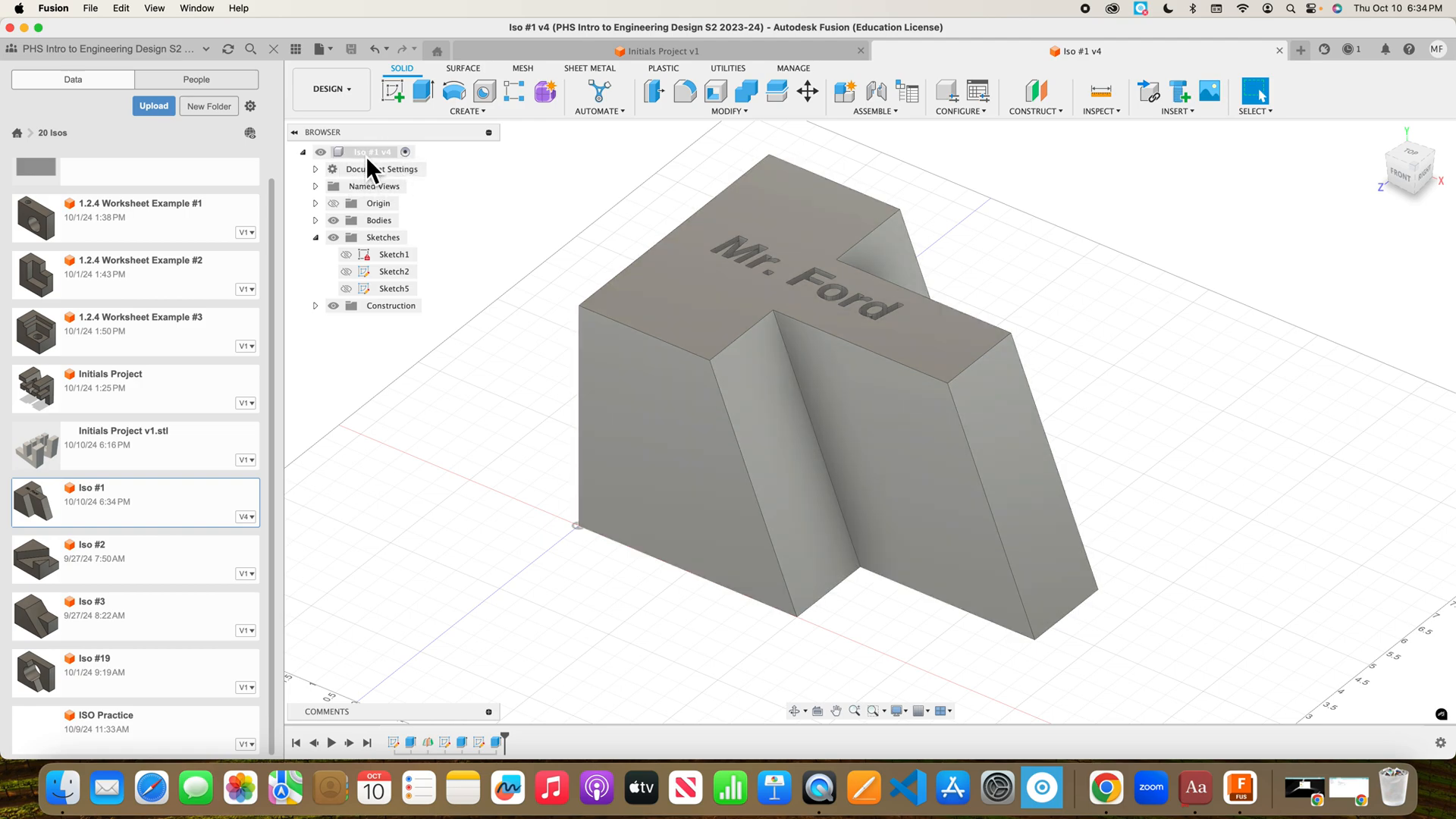
pyautogui.rightClick(367, 159)
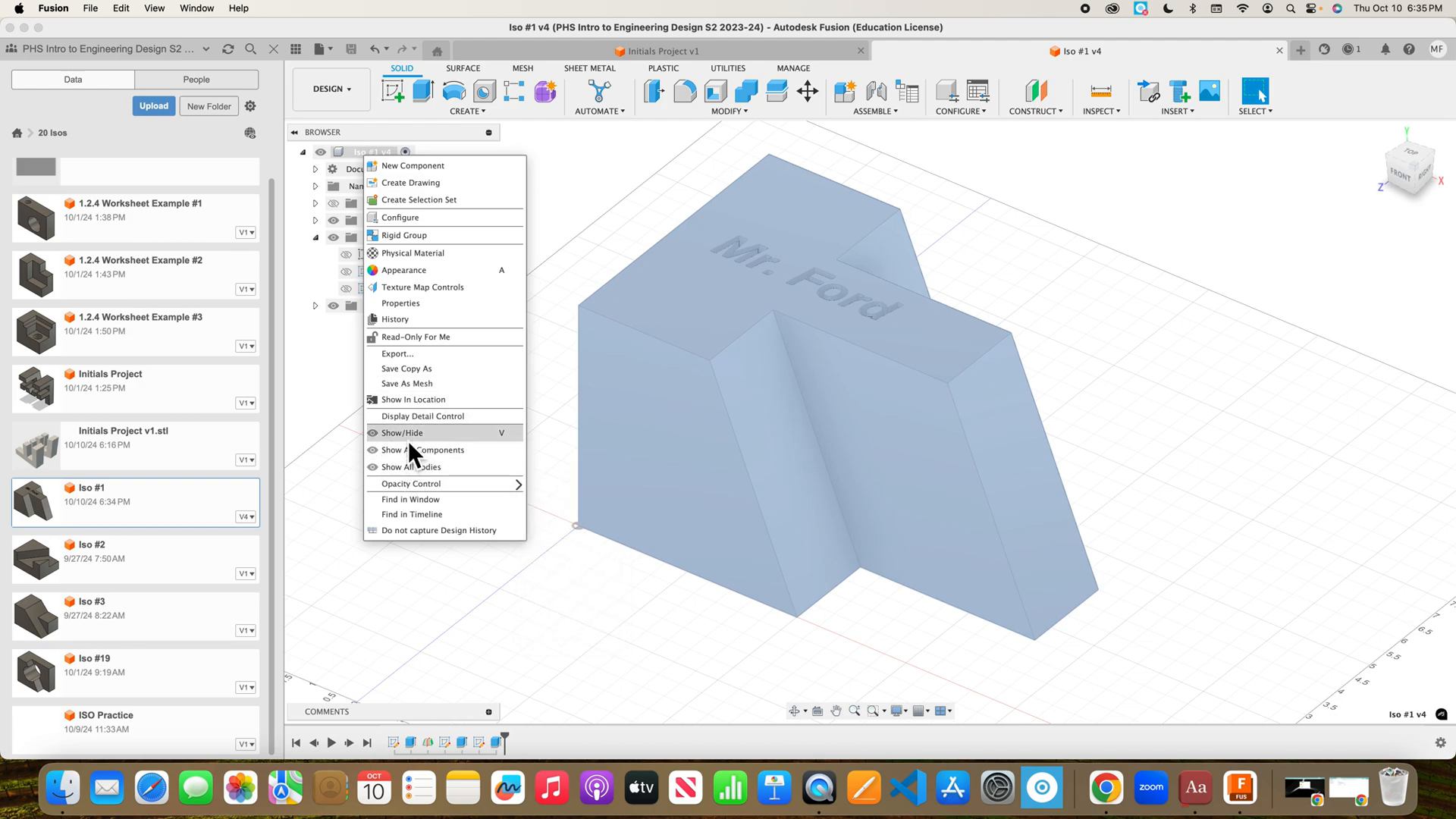
pyautogui.click(411, 385)
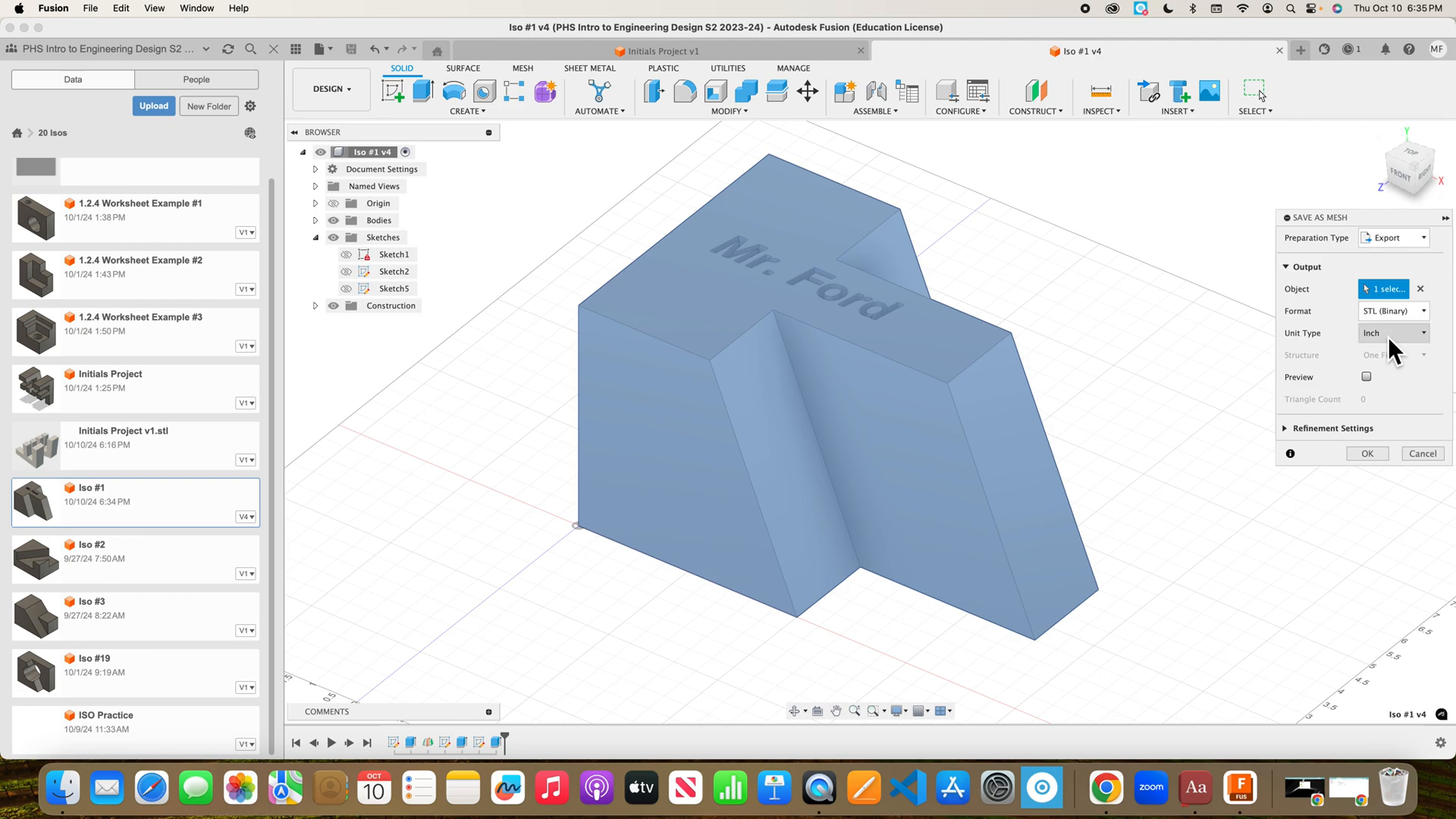
# Save the Iso #1 v4 STL, with the instructor's surname appended, to 20 Isos only, not locally.
pyautogui.click(1368, 454)
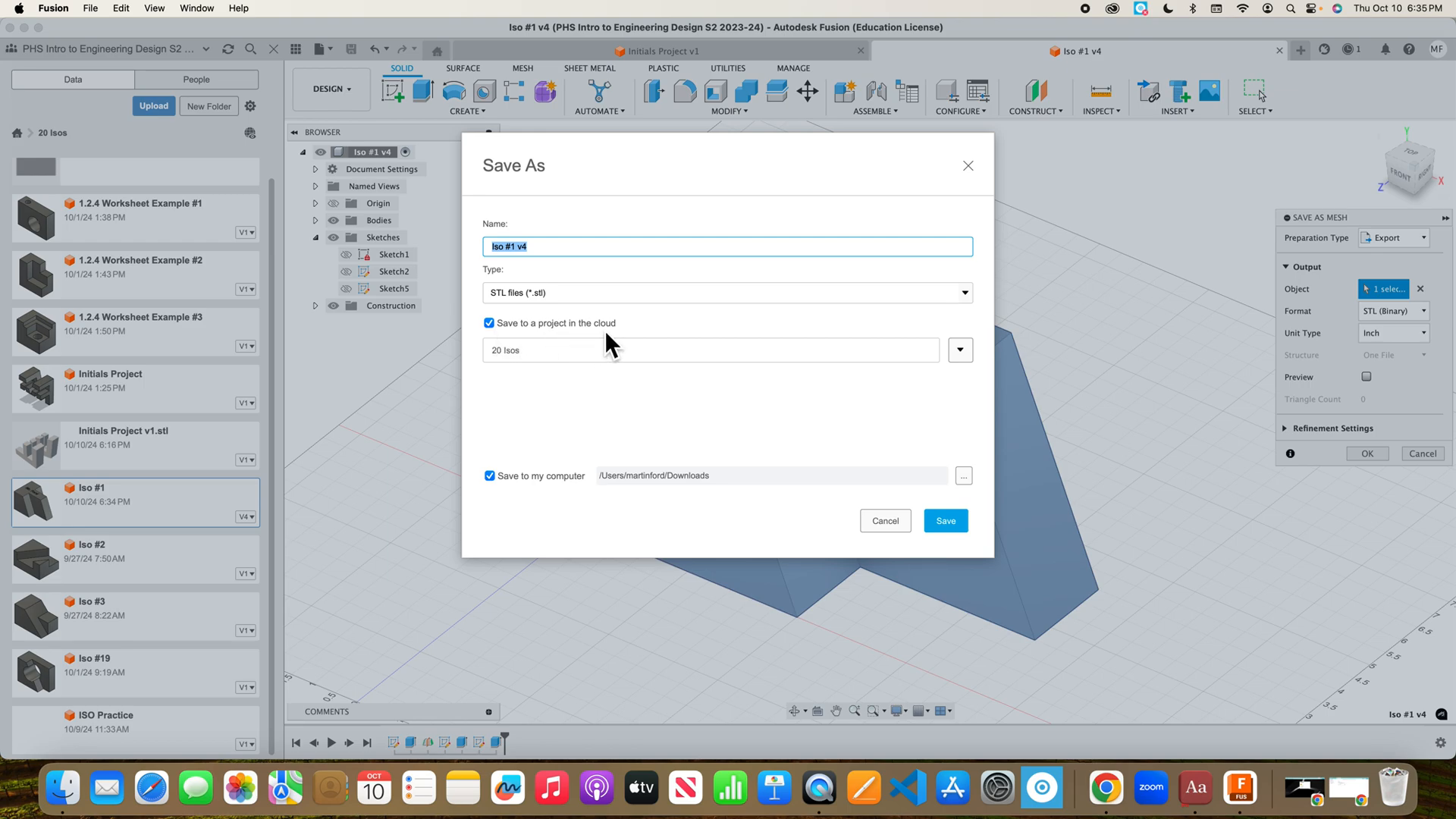
pyautogui.click(575, 252)
pyautogui.write('FORD')
pyautogui.click(490, 476)
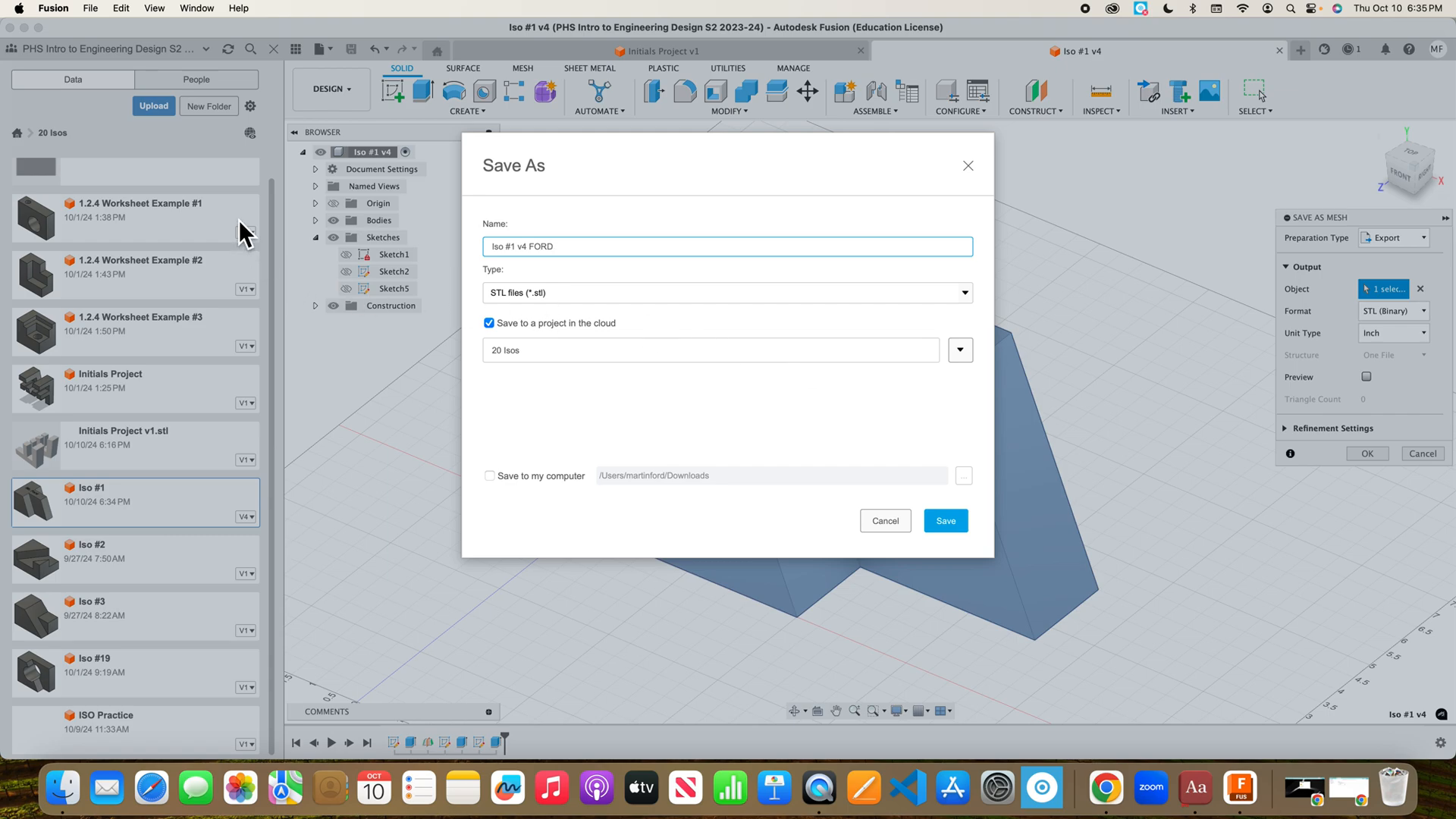
pyautogui.click(946, 523)
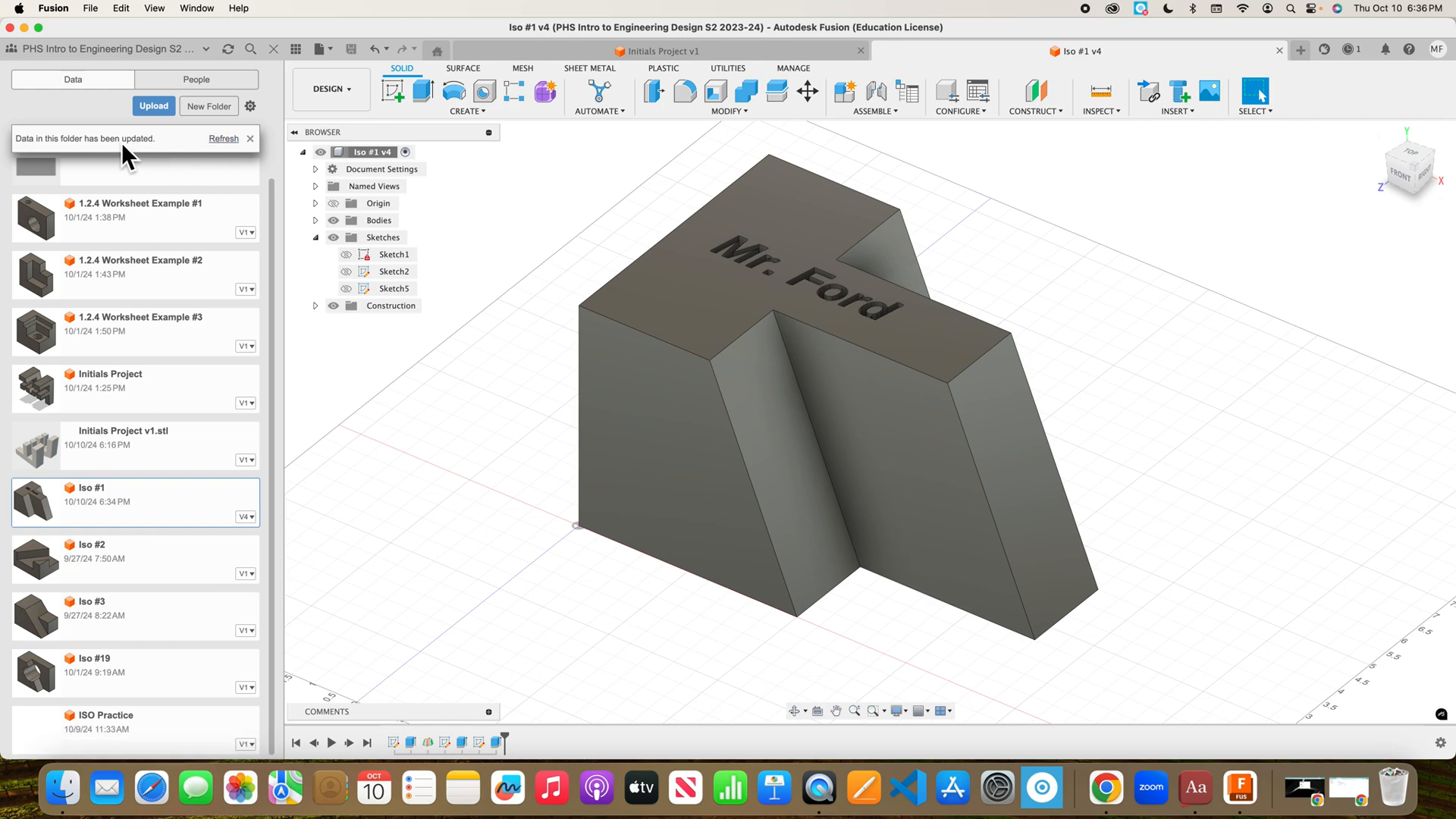
# Refresh the folder, copy a public share link for the new STL, and switch to Chrome.
pyautogui.click(224, 139)
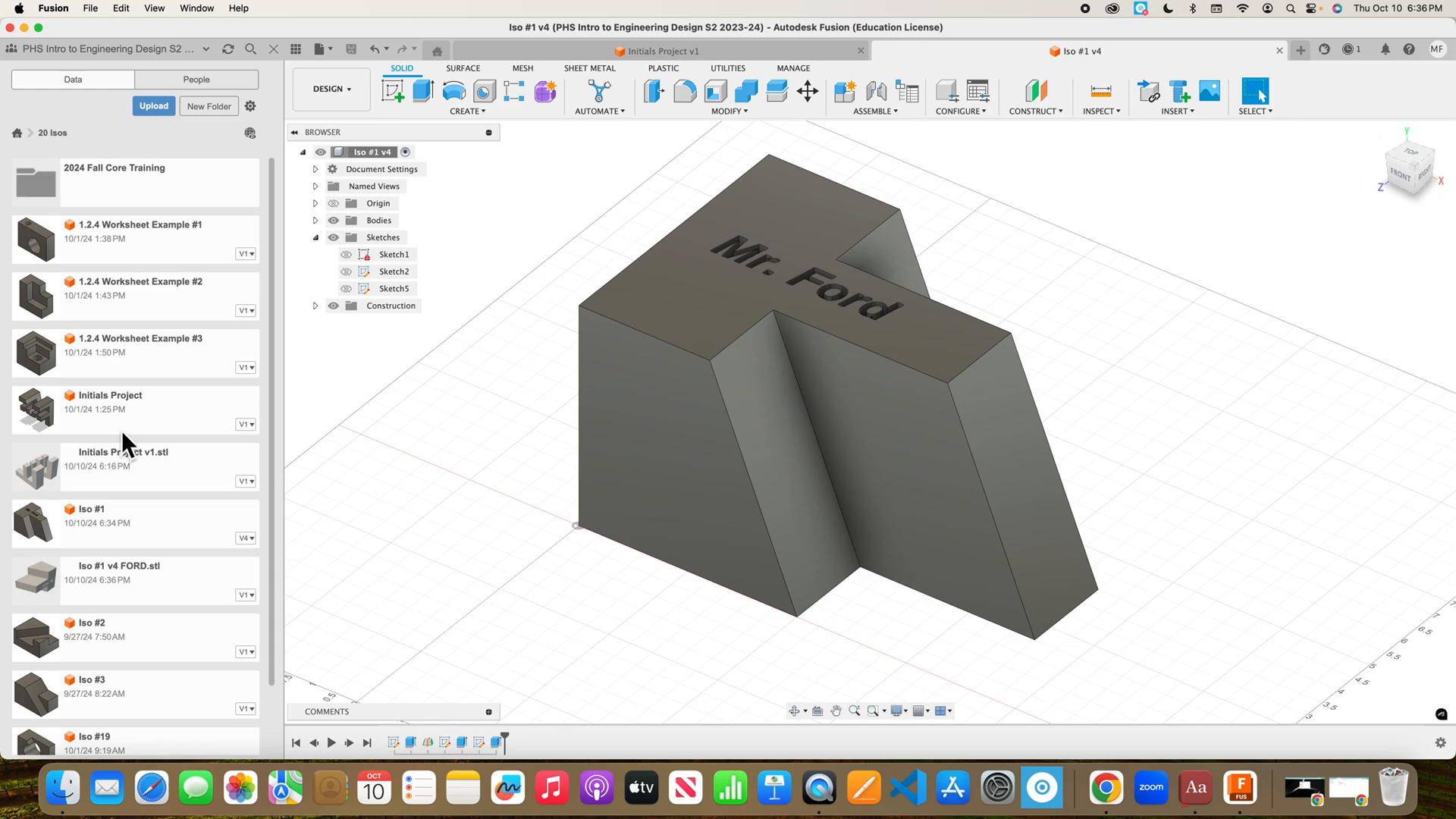
pyautogui.rightClick(154, 587)
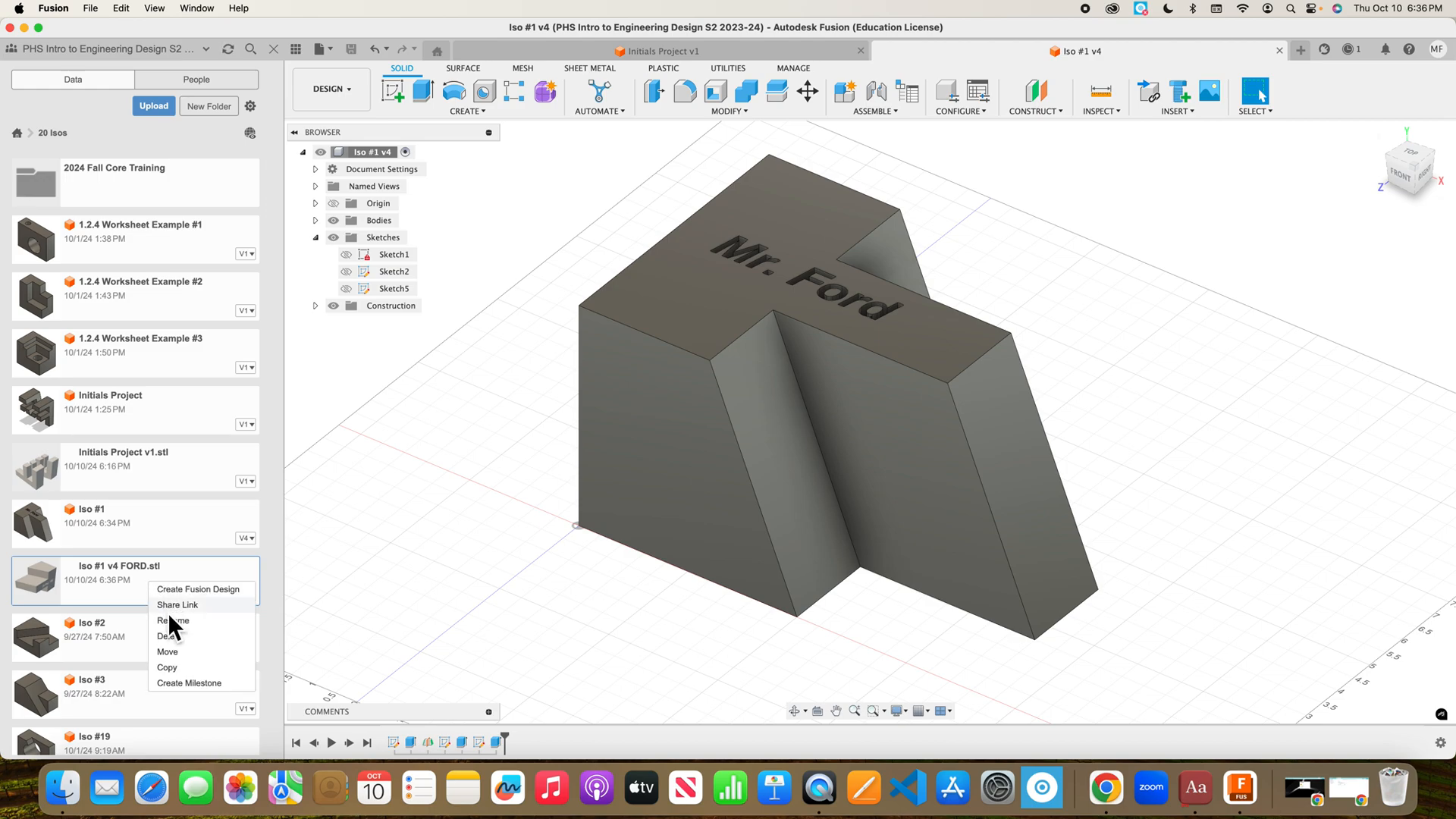
pyautogui.click(168, 612)
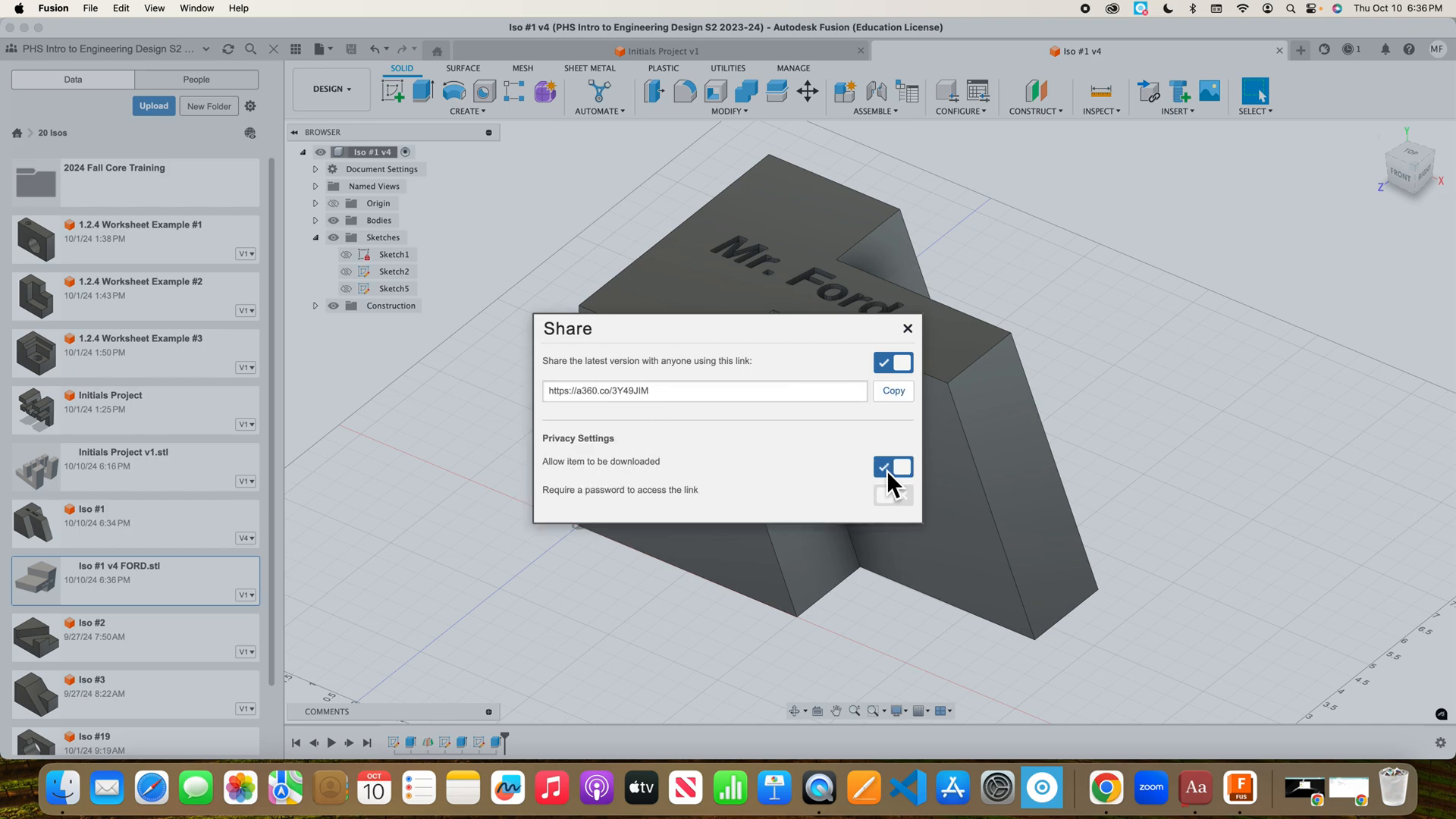
pyautogui.click(896, 395)
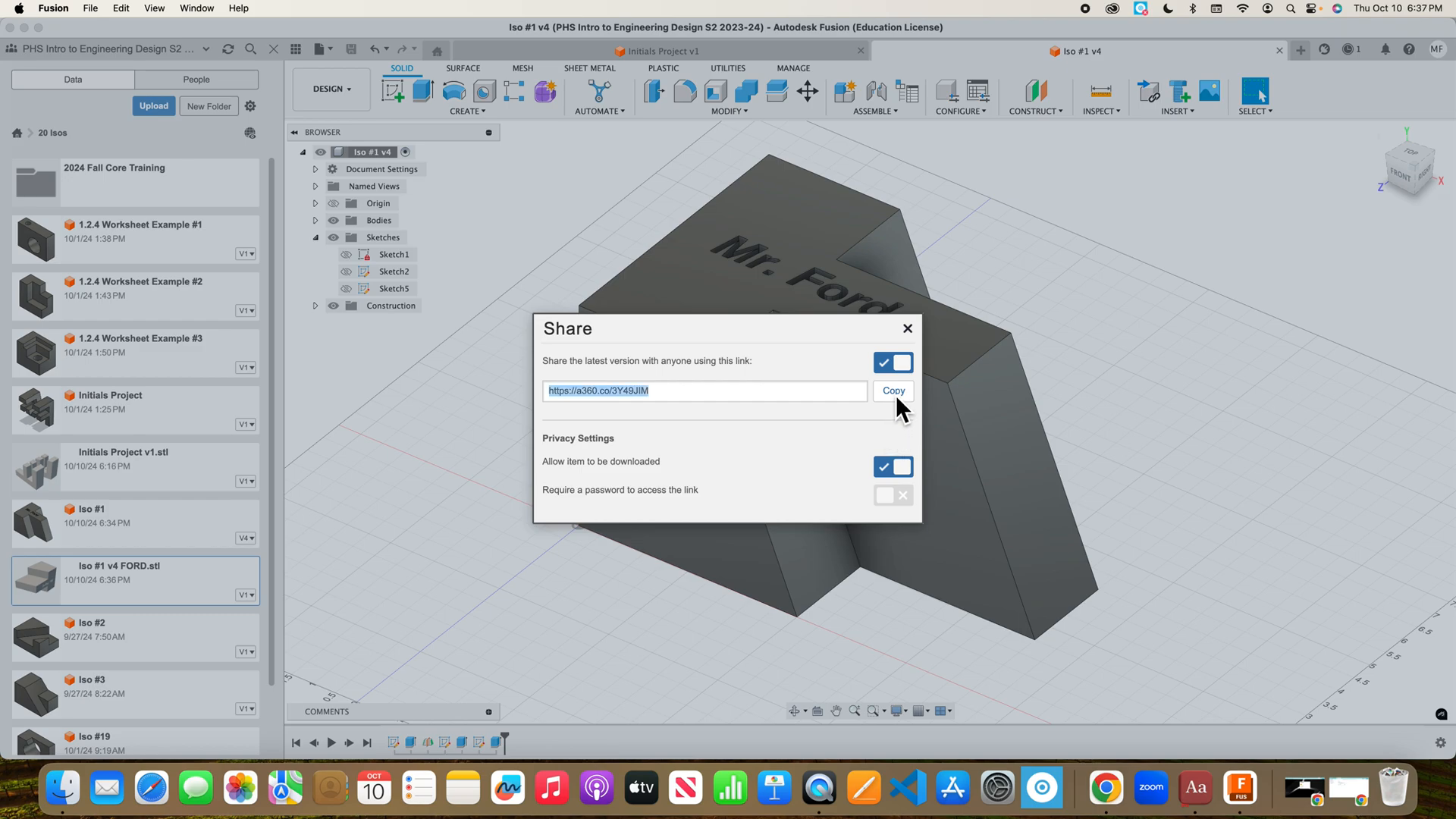
pyautogui.click(1121, 793)
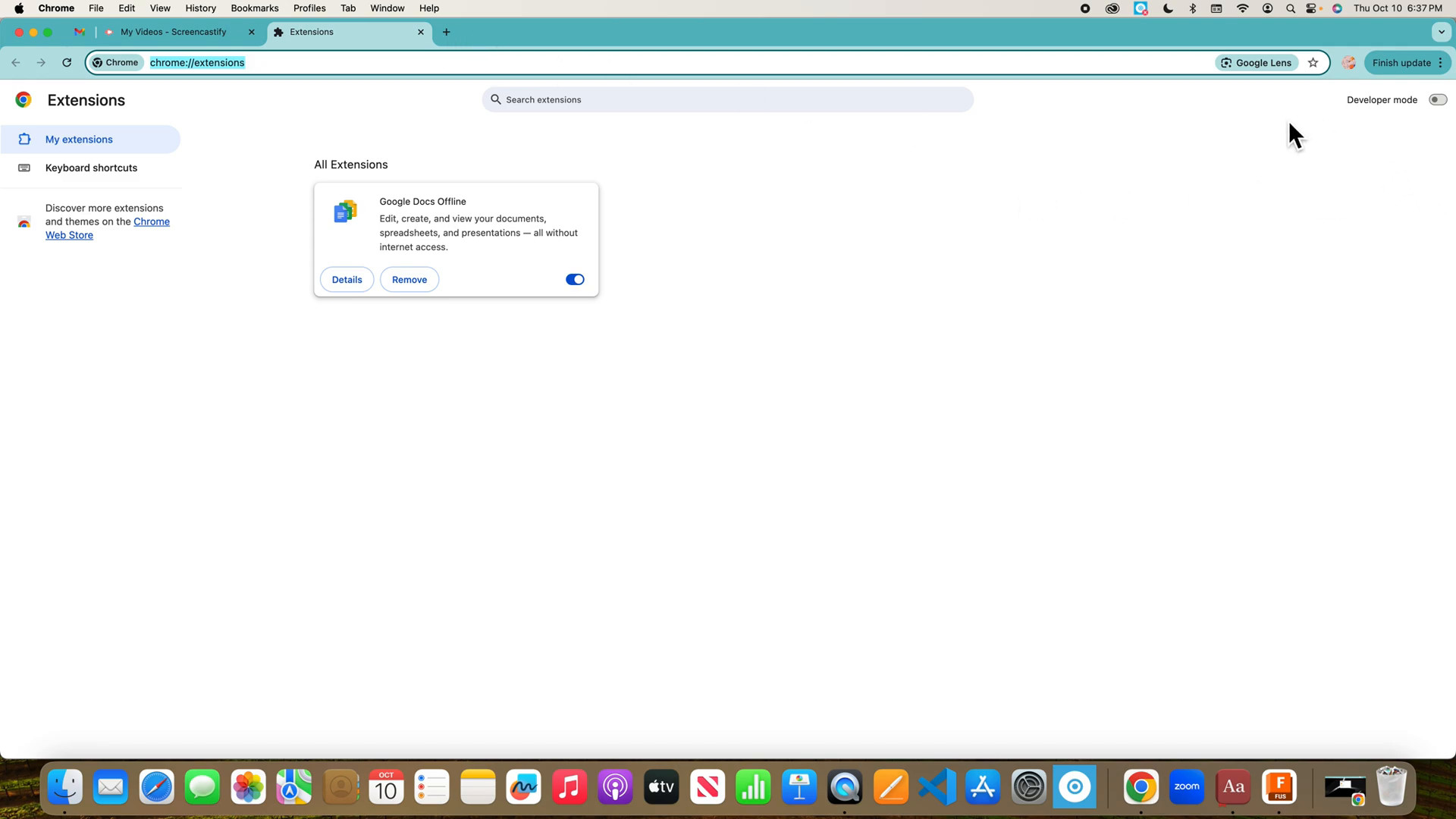
# In a new tab, launch Google Classroom from the Google apps grid.
pyautogui.click(444, 33)
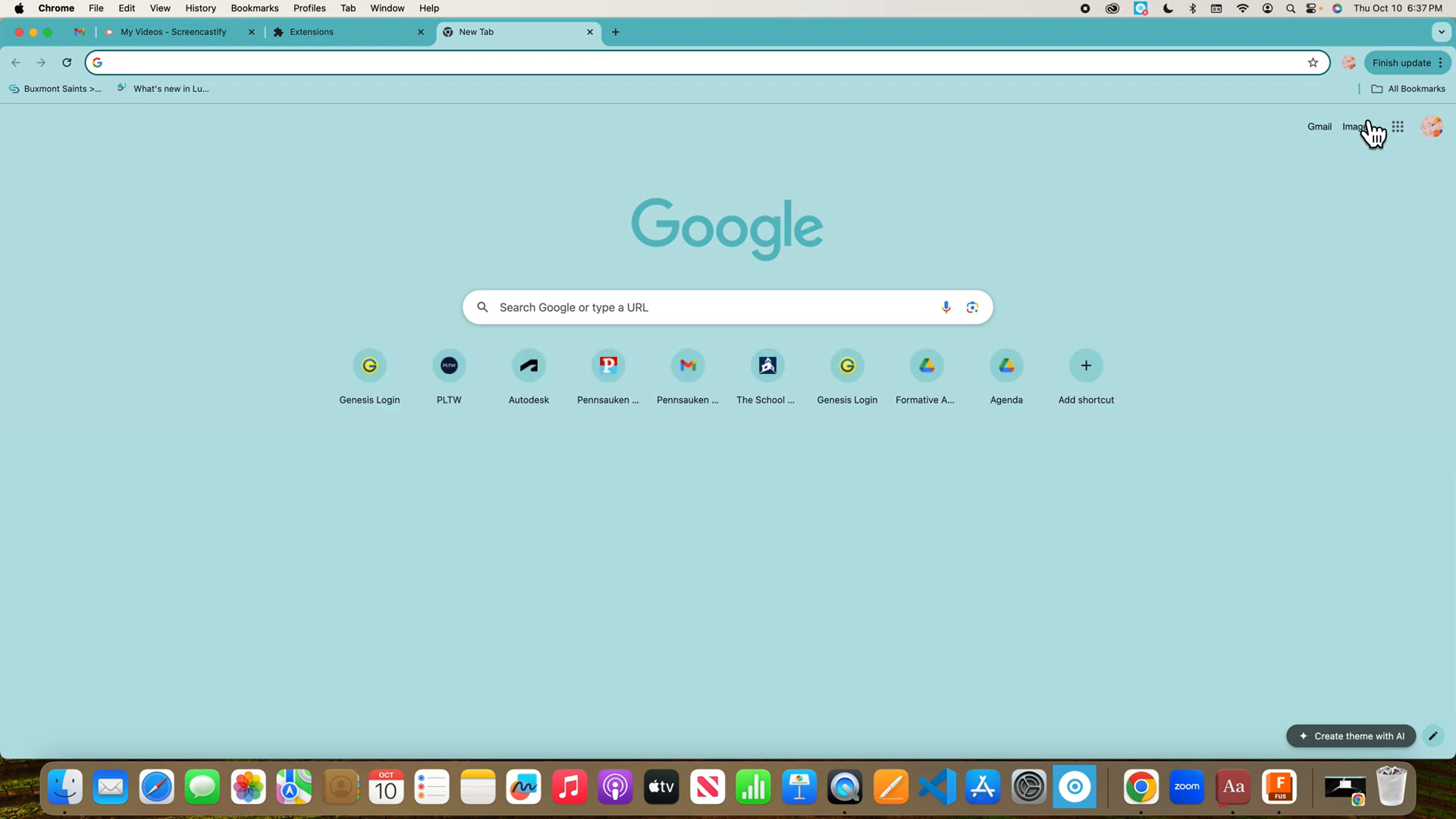
pyautogui.click(1395, 127)
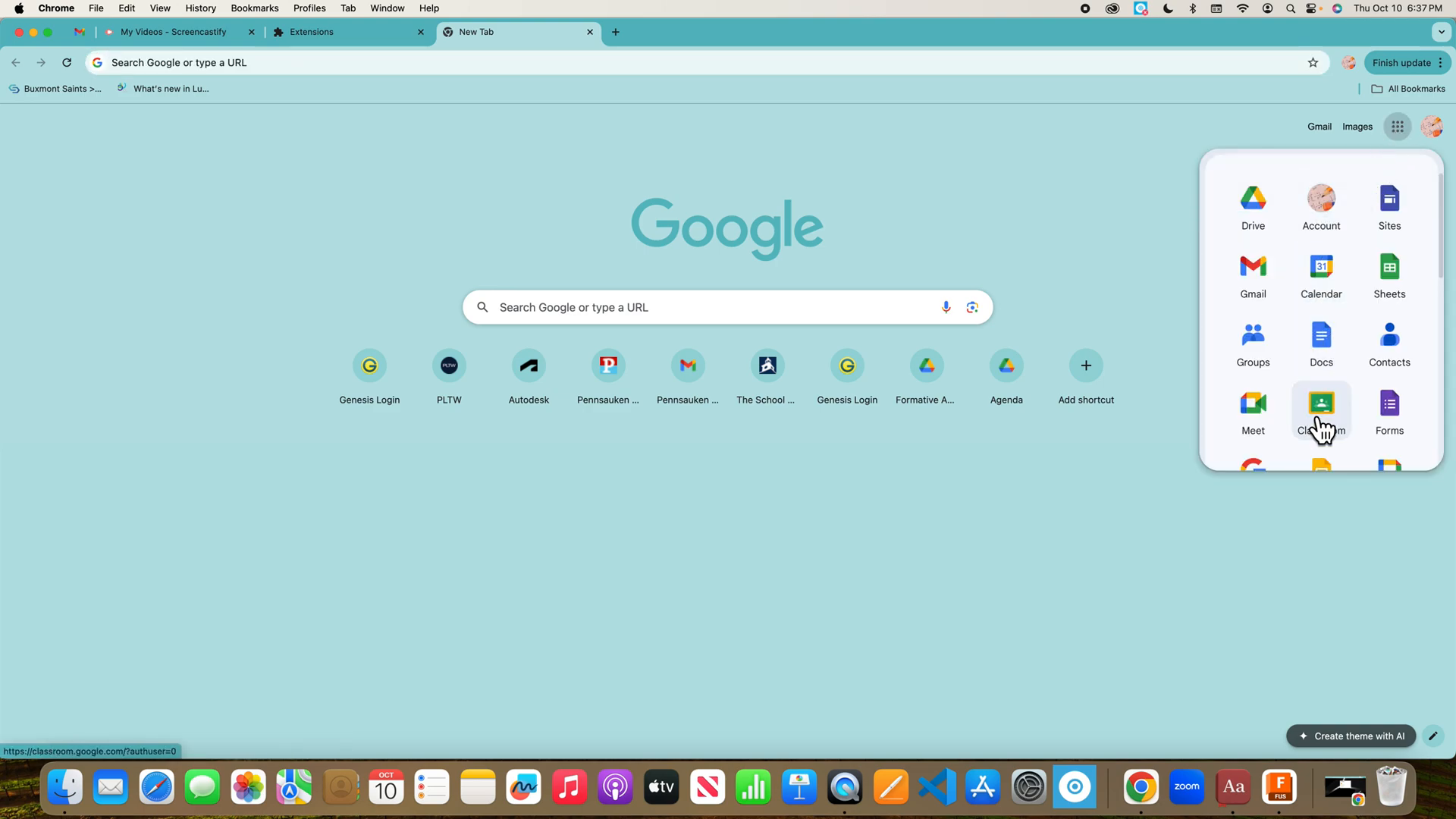
pyautogui.click(1318, 423)
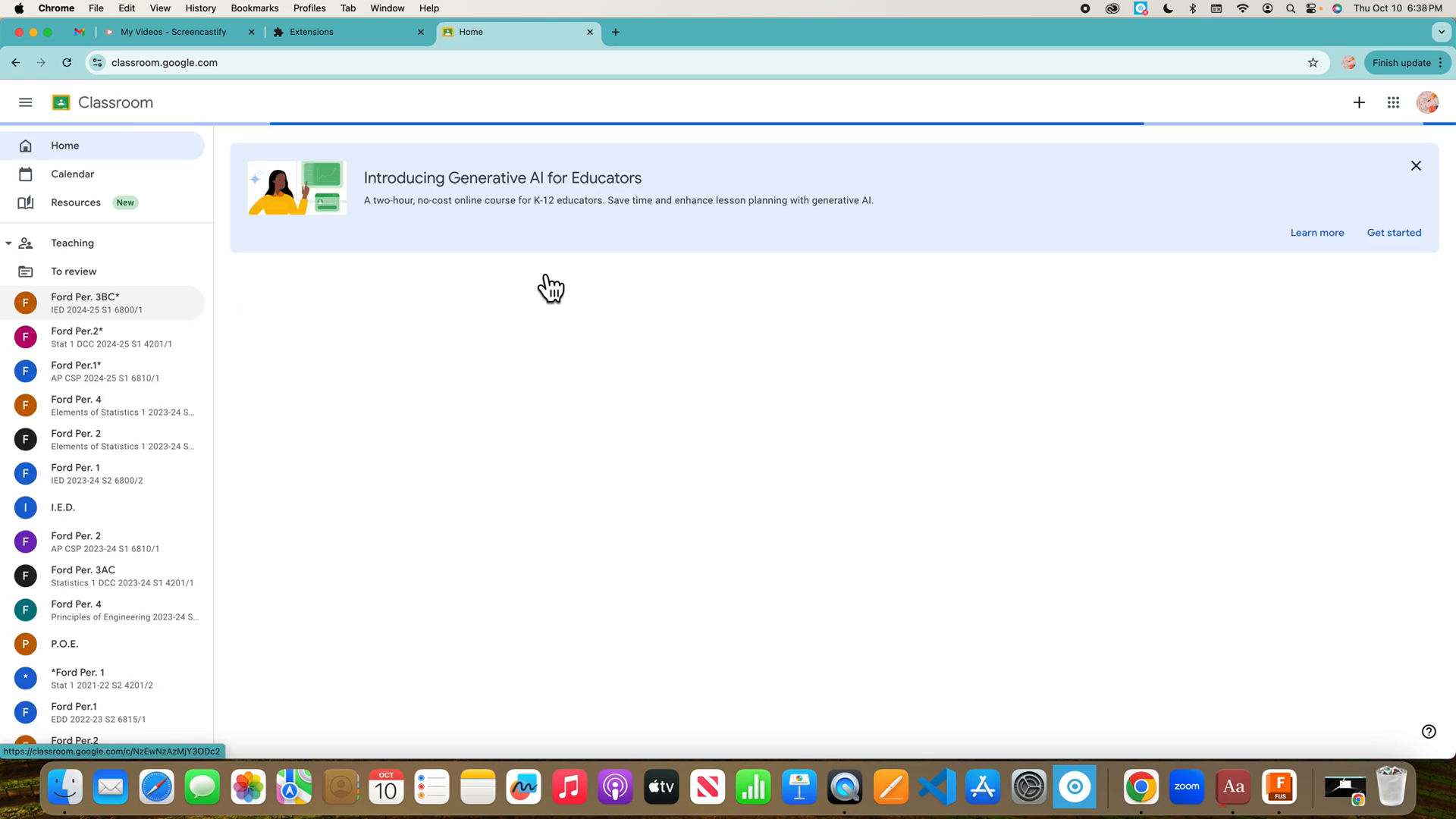
# Open the Per. 3BC class's Sharing 3D Models to Print HW assignment instructions.
pyautogui.click(302, 298)
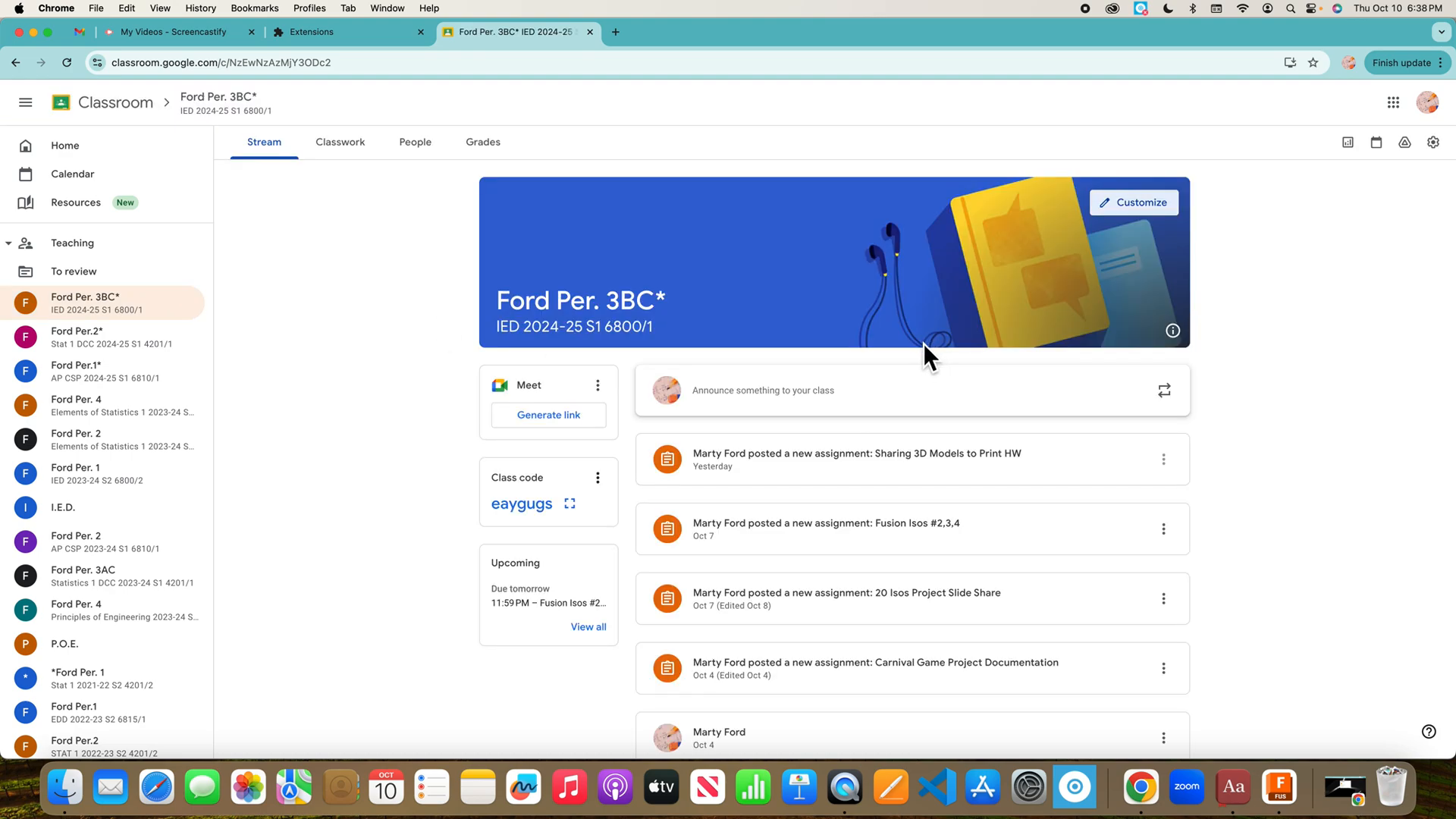
pyautogui.click(794, 468)
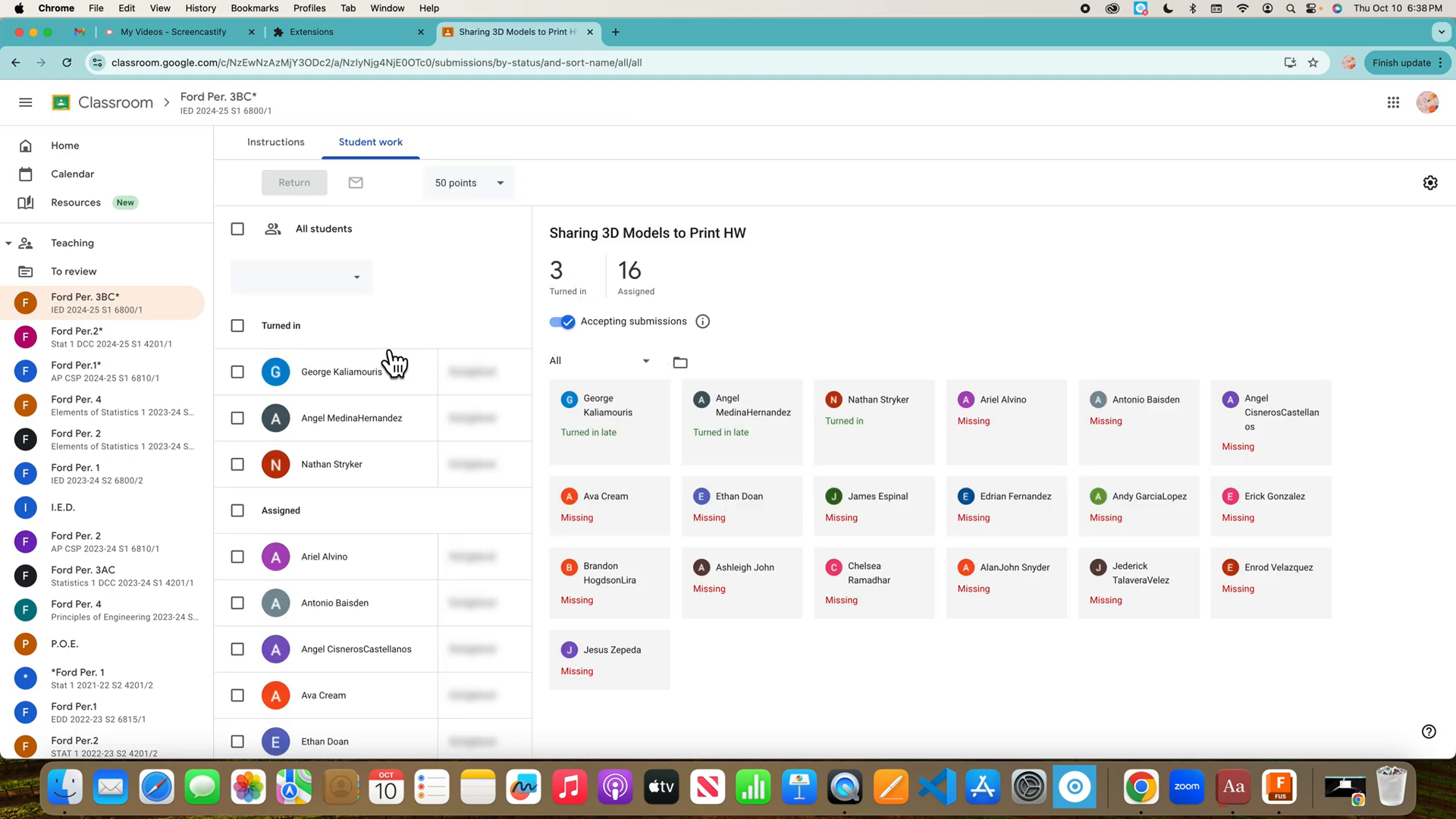
pyautogui.click(272, 145)
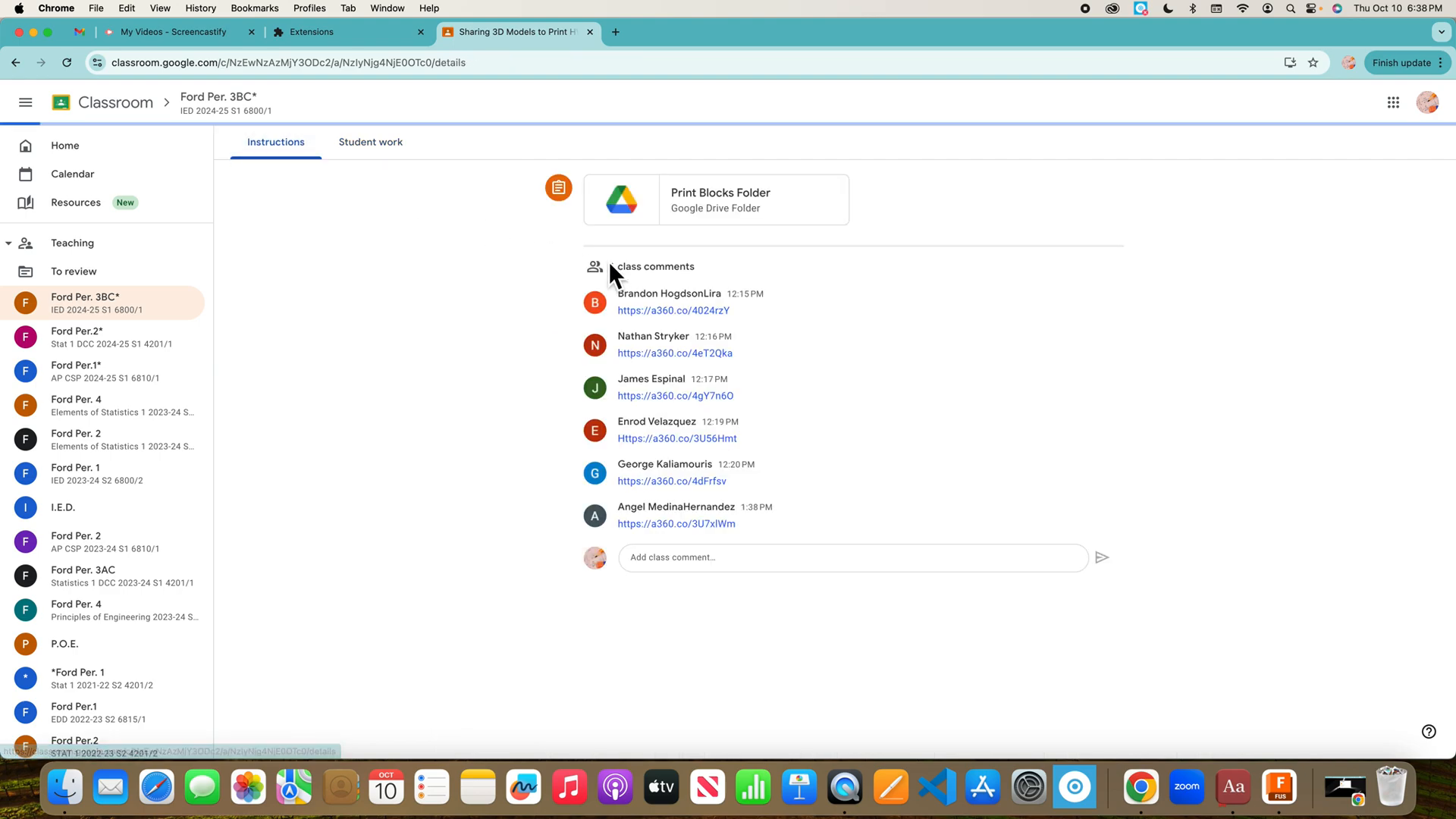
# Post a class comment with the instructor's name and the pasted STL share link.
pyautogui.click(745, 672)
pyautogui.write('Mr. Ford')
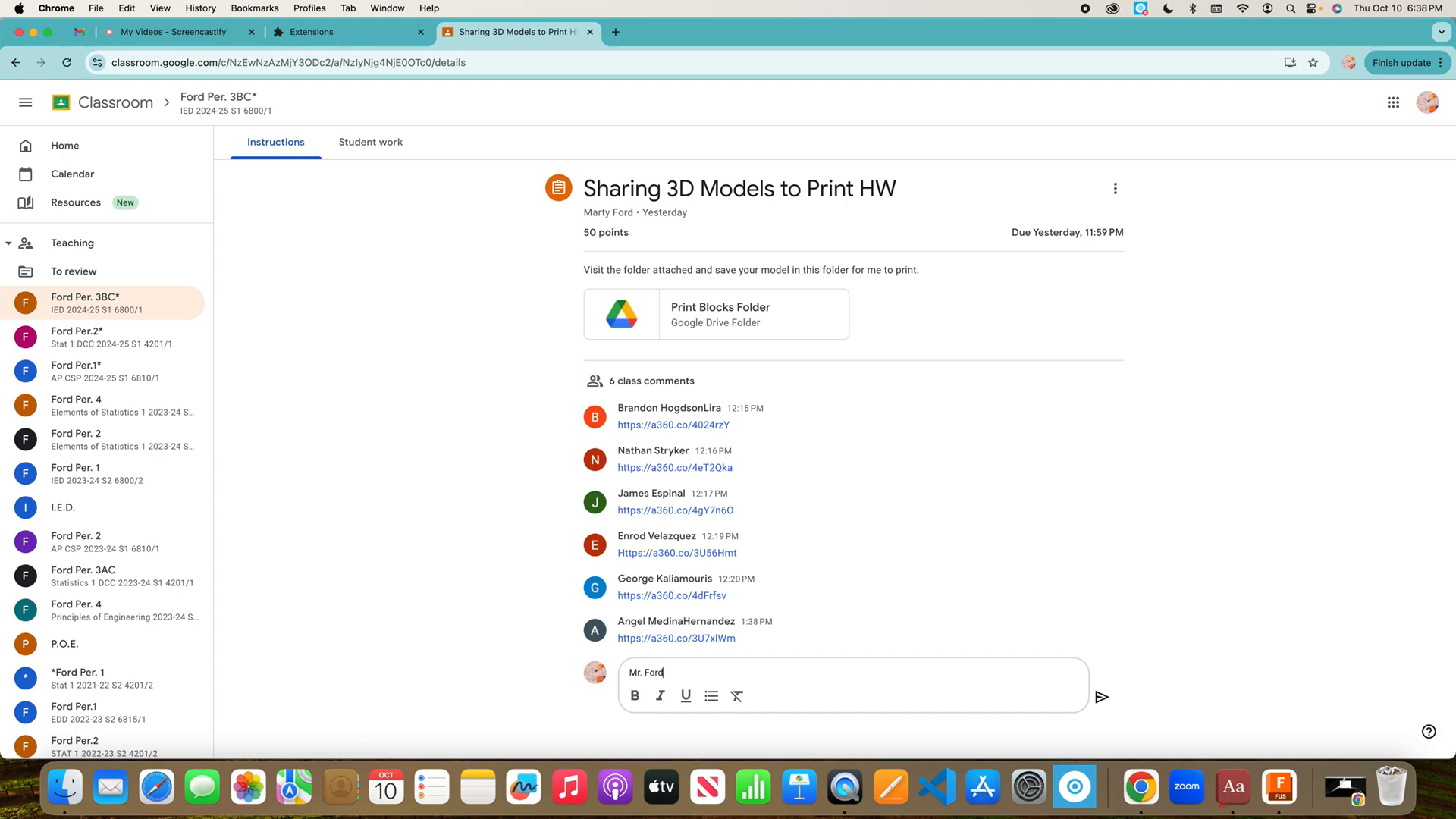
pyautogui.click(1100, 697)
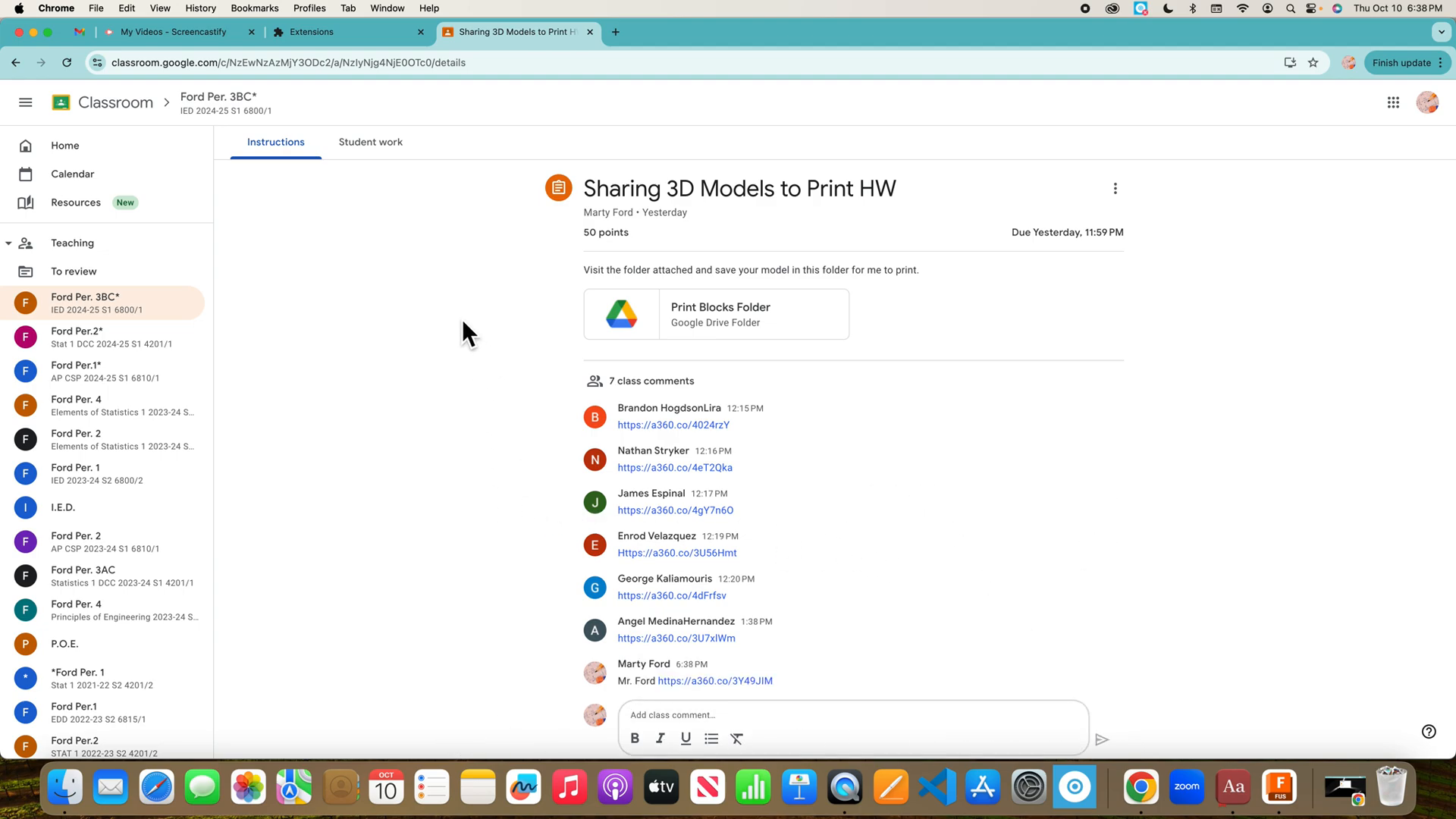
pyautogui.hotkey('ctrl', 'Down')
pyautogui.hotkey('ctrl', 'Down')
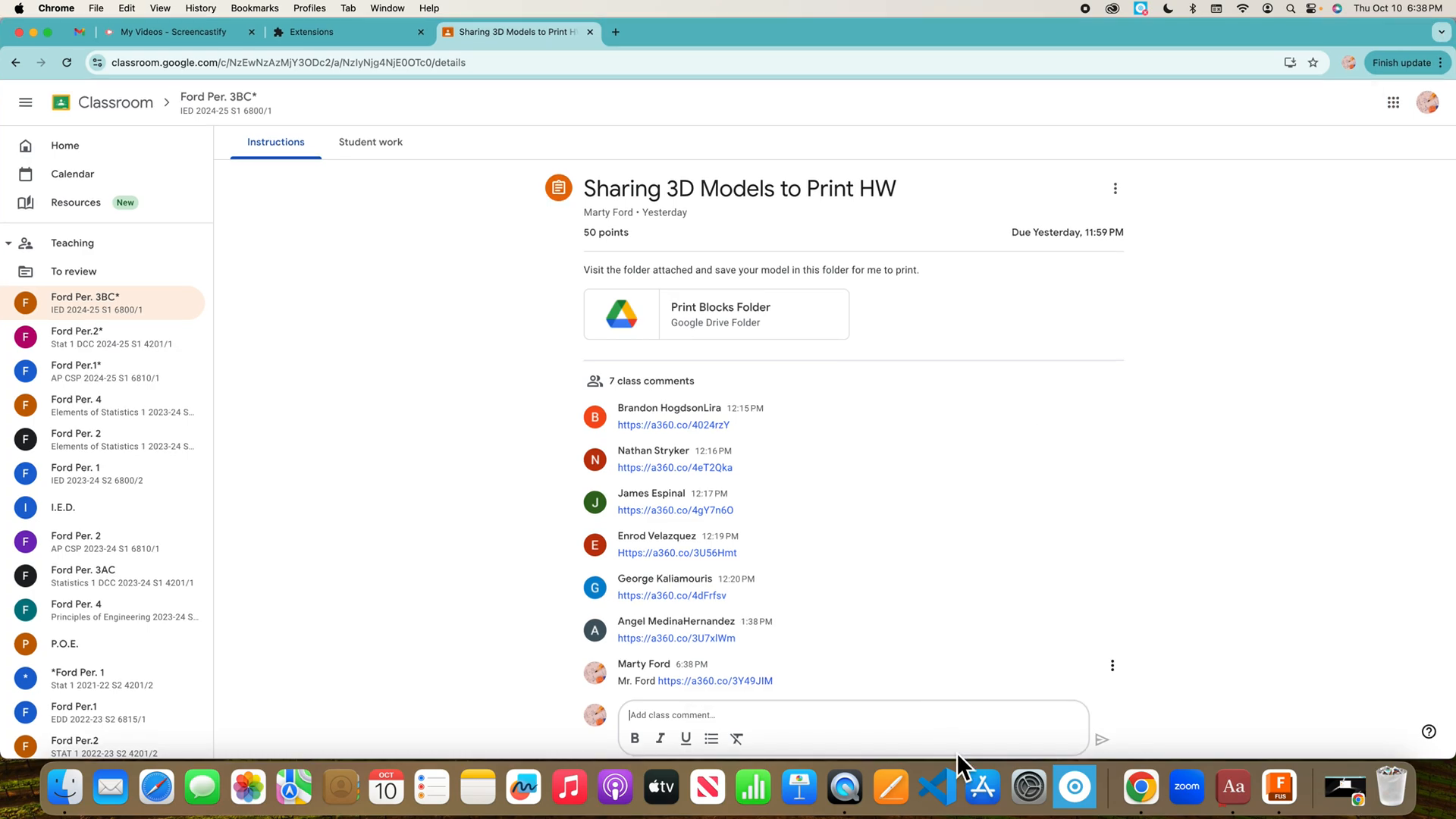